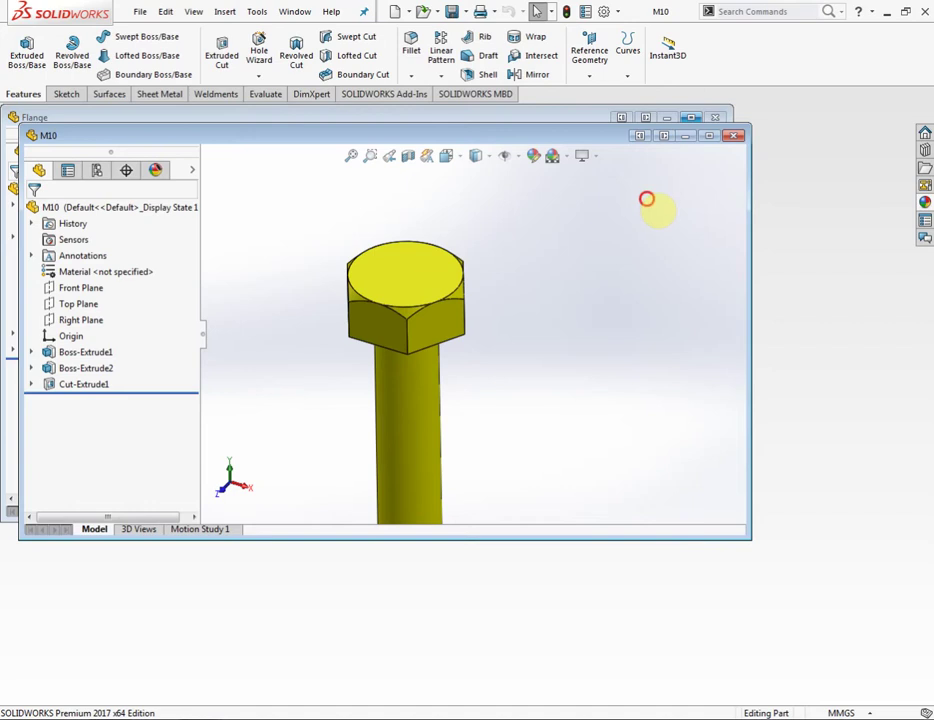
- Move the M10 window aside, maximize the Flange window, and start a new Assembly document
{"action": "left_click_drag", "start_coordinate": [486, 133], "coordinate": [540, 163]}
{"action": "left_click", "coordinate": [610, 139]}
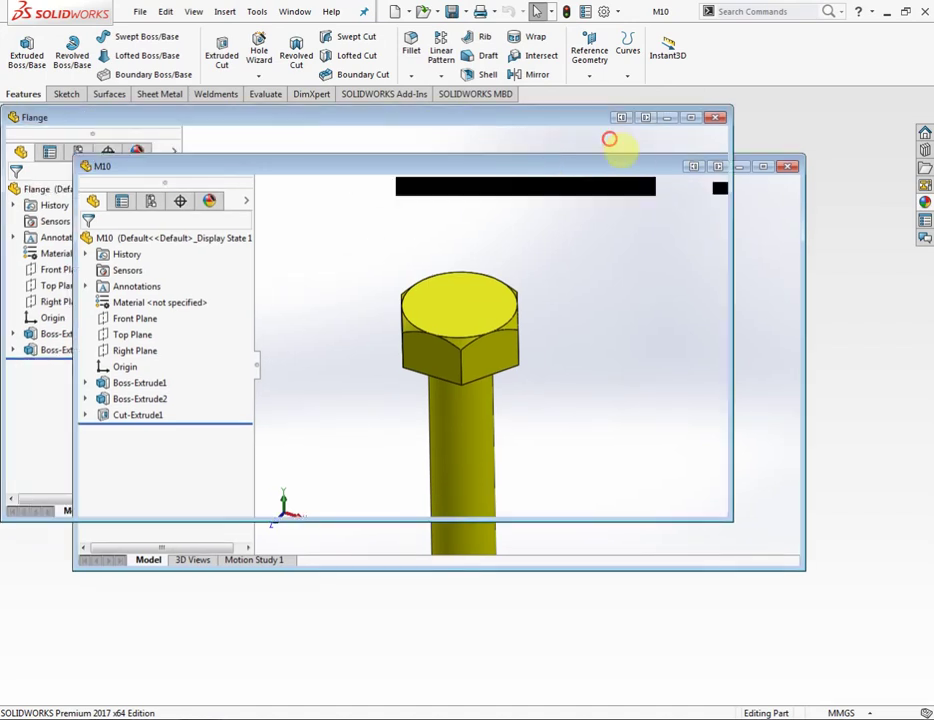
{"action": "left_click", "coordinate": [690, 118]}
{"action": "left_click", "coordinate": [396, 11]}
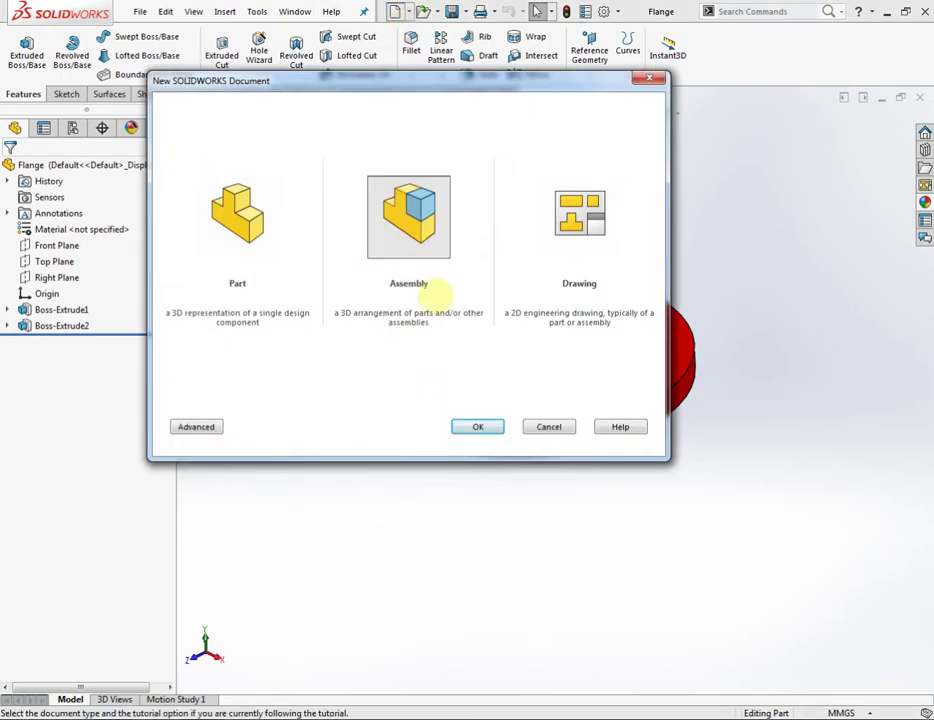
- Create the assembly and choose Flange as the first component to insert
{"action": "left_click", "coordinate": [478, 426]}
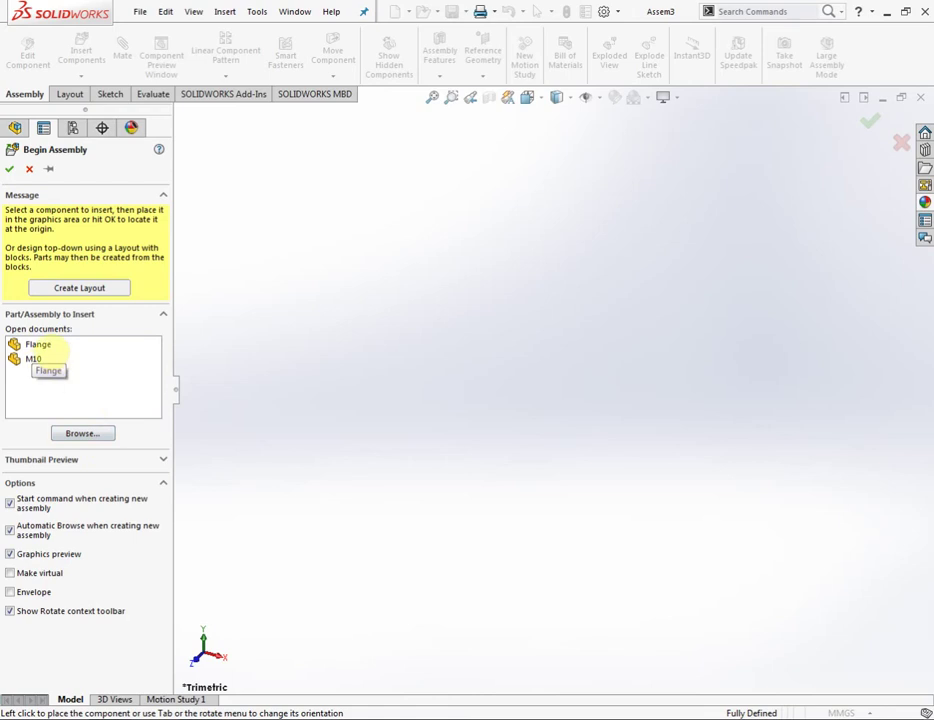
{"action": "left_click", "coordinate": [45, 345]}
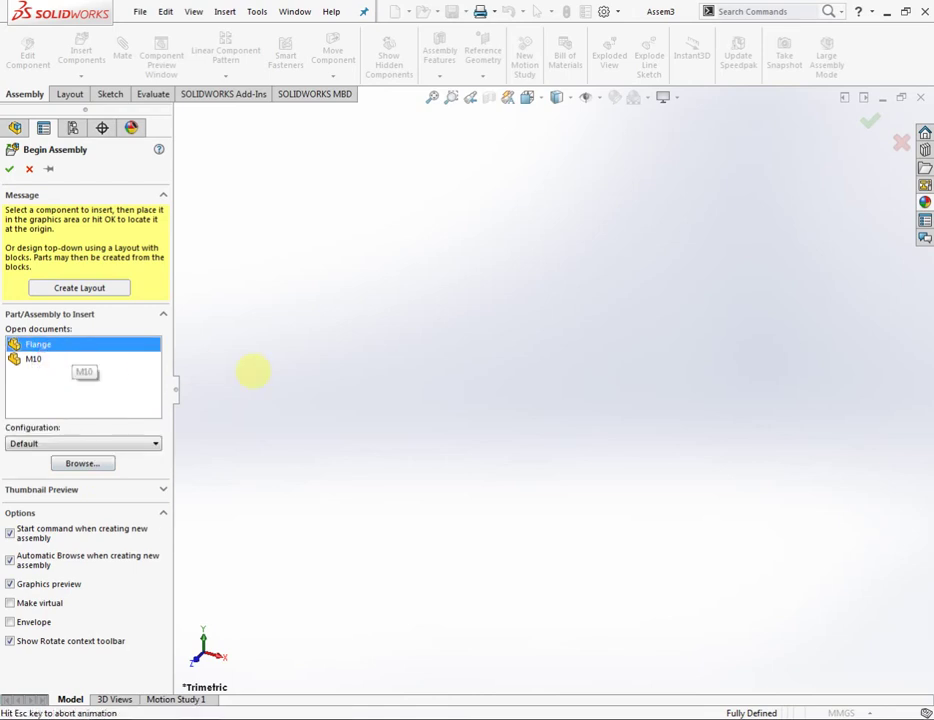
{"action": "scroll", "coordinate": [557, 269], "scroll_direction": "up", "scroll_amount": 3}
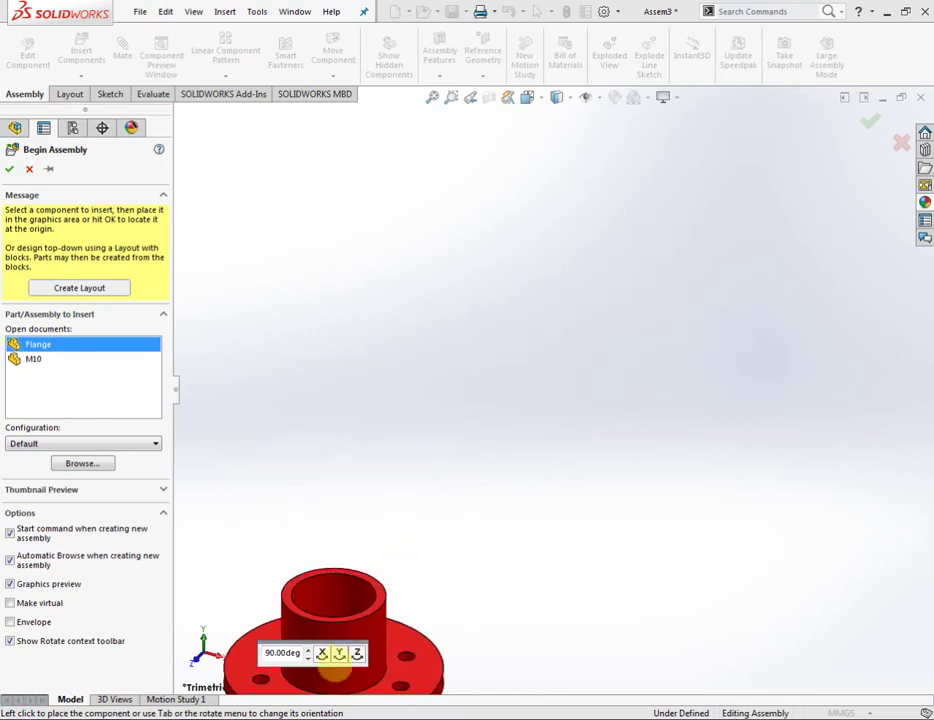
- Rotate the flange preview about X and Z so the hub points up, then fix it at the origin
{"action": "left_click", "coordinate": [322, 653]}
{"action": "left_click", "coordinate": [322, 653]}
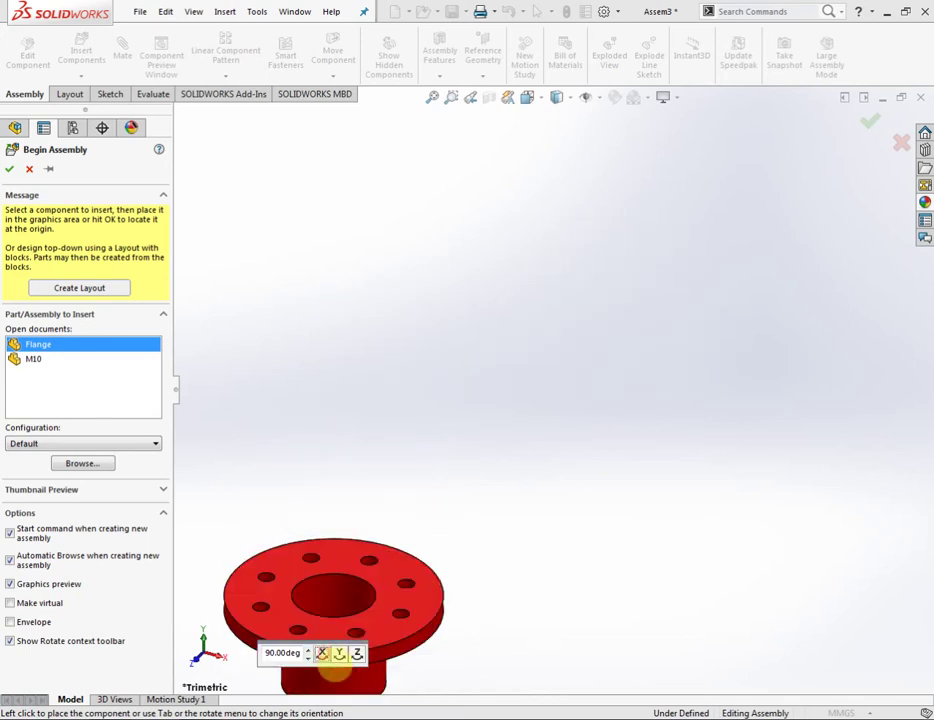
{"action": "left_click", "coordinate": [322, 653]}
{"action": "left_click", "coordinate": [322, 653]}
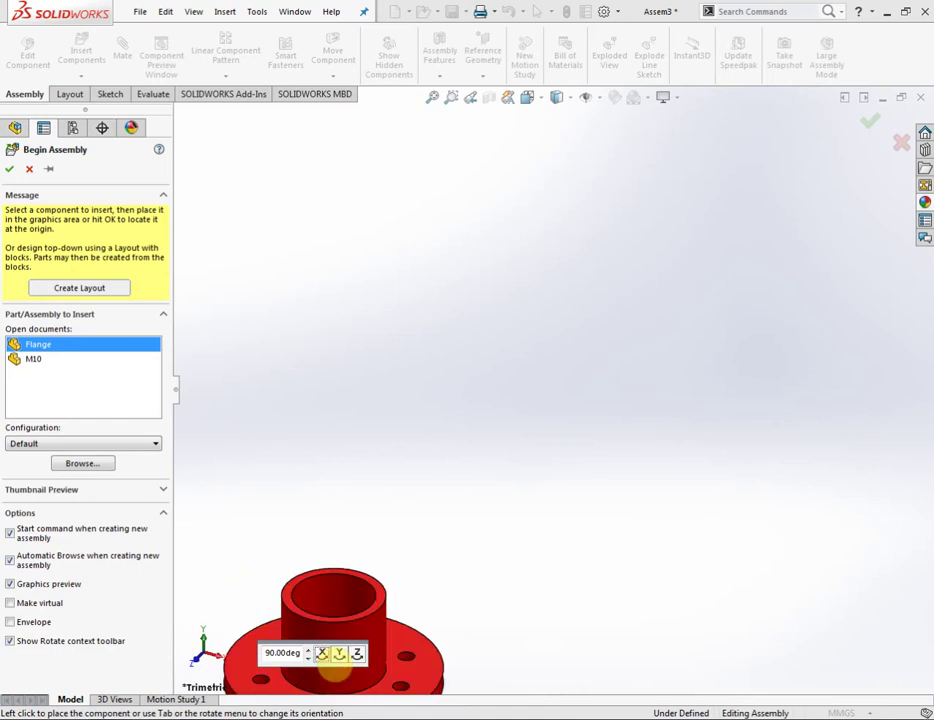
{"action": "left_click", "coordinate": [357, 653]}
{"action": "left_click", "coordinate": [357, 653]}
{"action": "left_click", "coordinate": [357, 653]}
{"action": "left_click", "coordinate": [357, 653]}
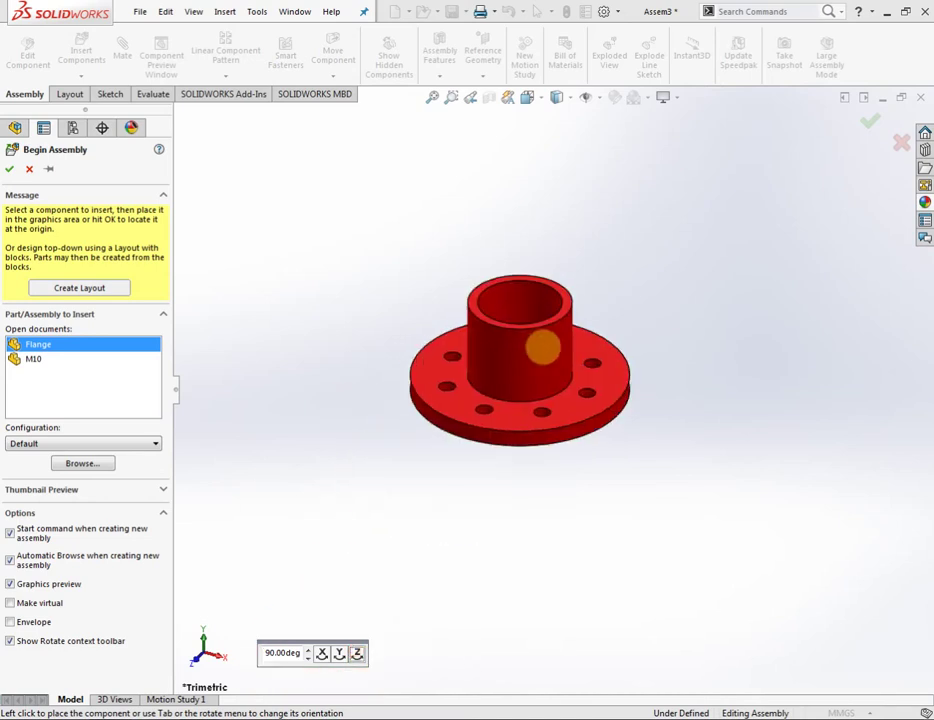
{"action": "left_click", "coordinate": [546, 342]}
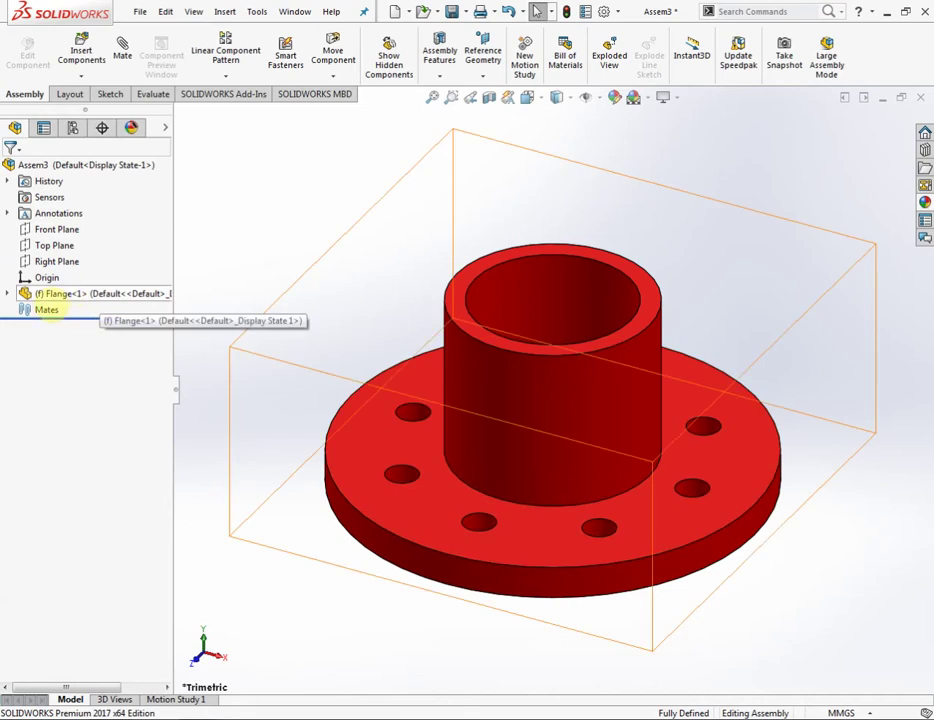
- Switch Flange<1> from fixed to Float, drag it off the origin, and expand its tree entry
{"action": "right_click", "coordinate": [40, 293]}
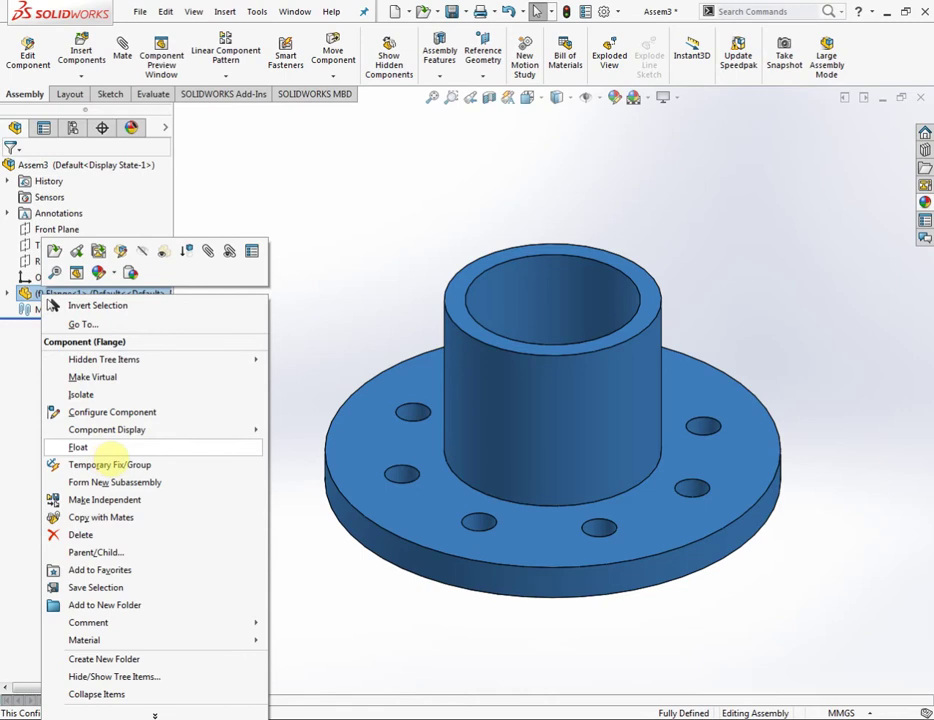
{"action": "left_click", "coordinate": [215, 325]}
{"action": "left_click", "coordinate": [551, 376]}
{"action": "right_click", "coordinate": [506, 422]}
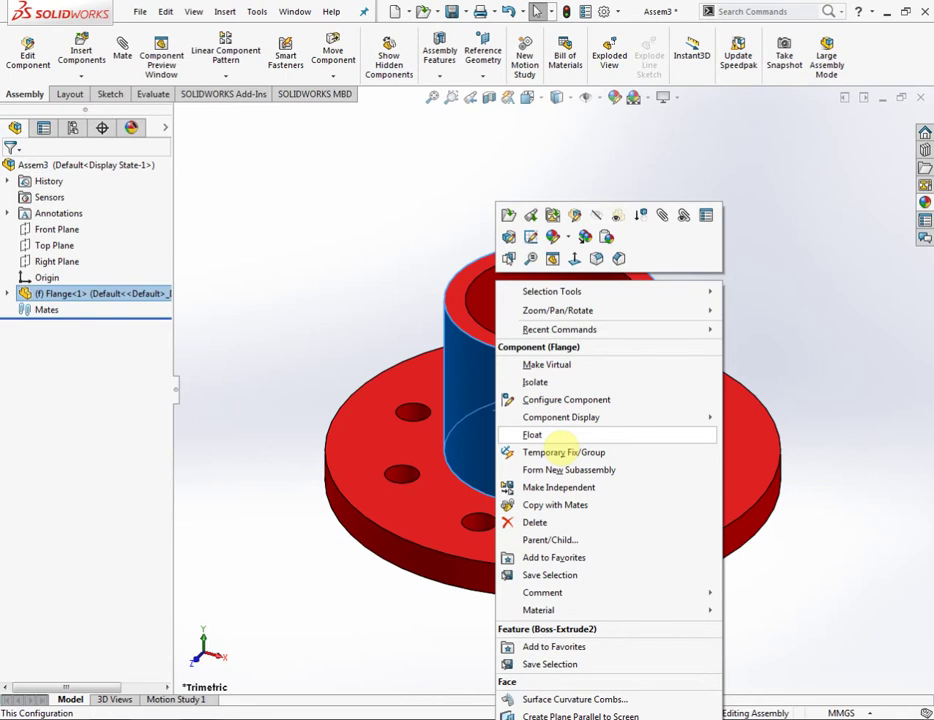
{"action": "left_click", "coordinate": [292, 221]}
{"action": "right_click", "coordinate": [518, 400]}
{"action": "left_click", "coordinate": [550, 435]}
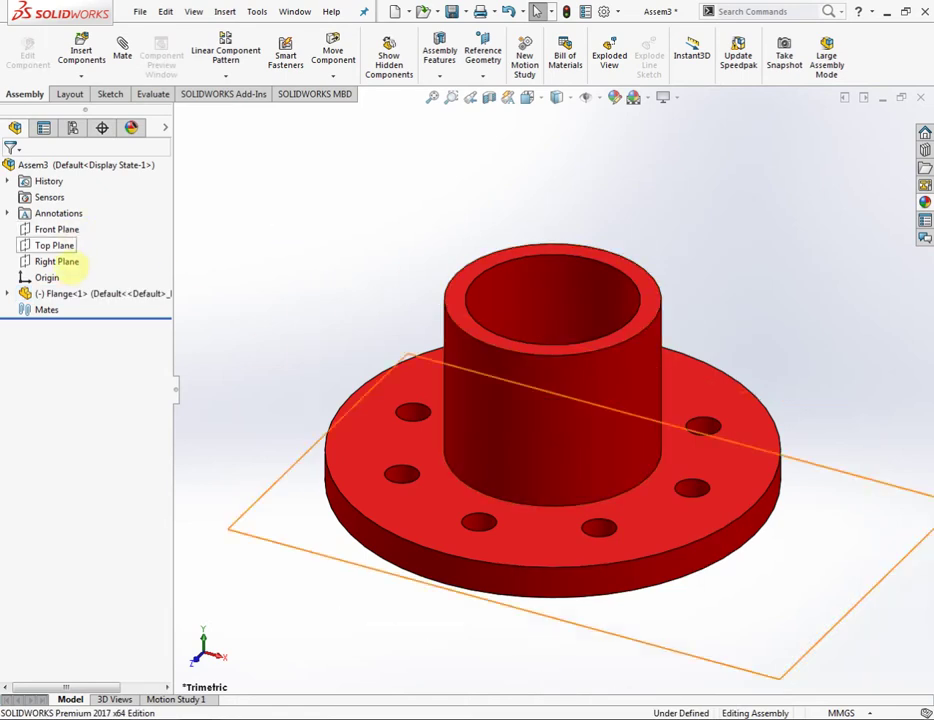
{"action": "left_click_drag", "start_coordinate": [469, 411], "coordinate": [410, 410]}
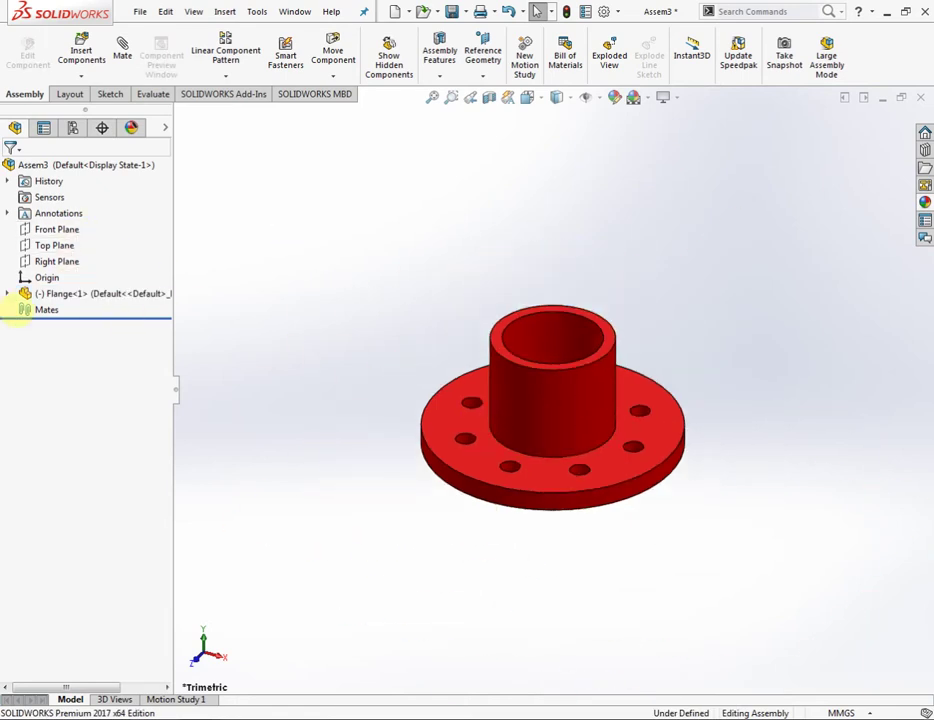
{"action": "left_click", "coordinate": [8, 293]}
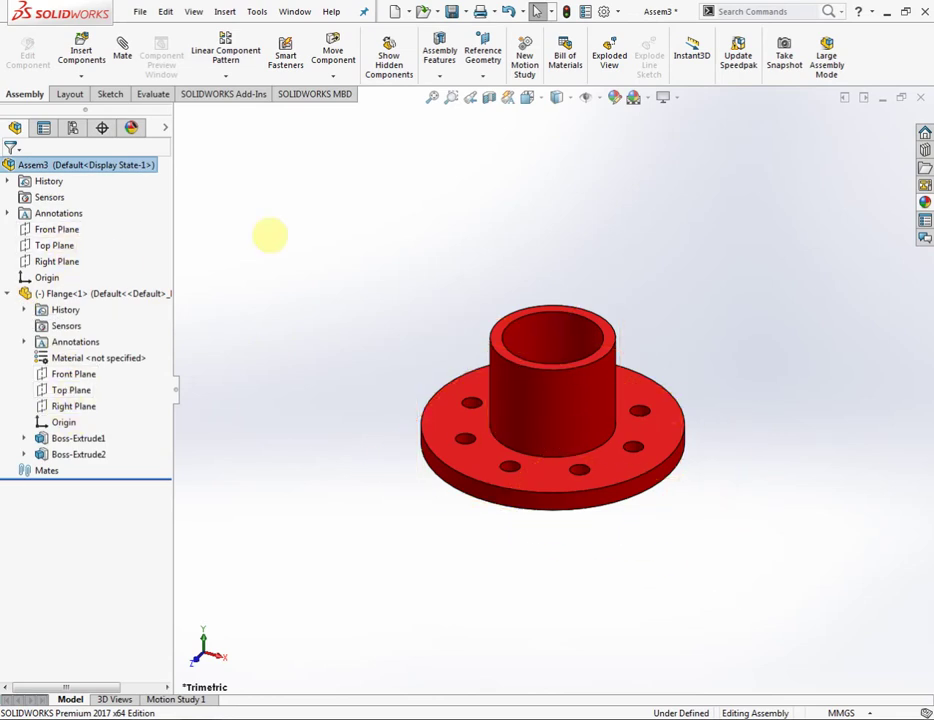
- Add coincident mates between the assembly and Flange Front, Top and Right Planes
{"action": "left_click", "coordinate": [124, 64]}
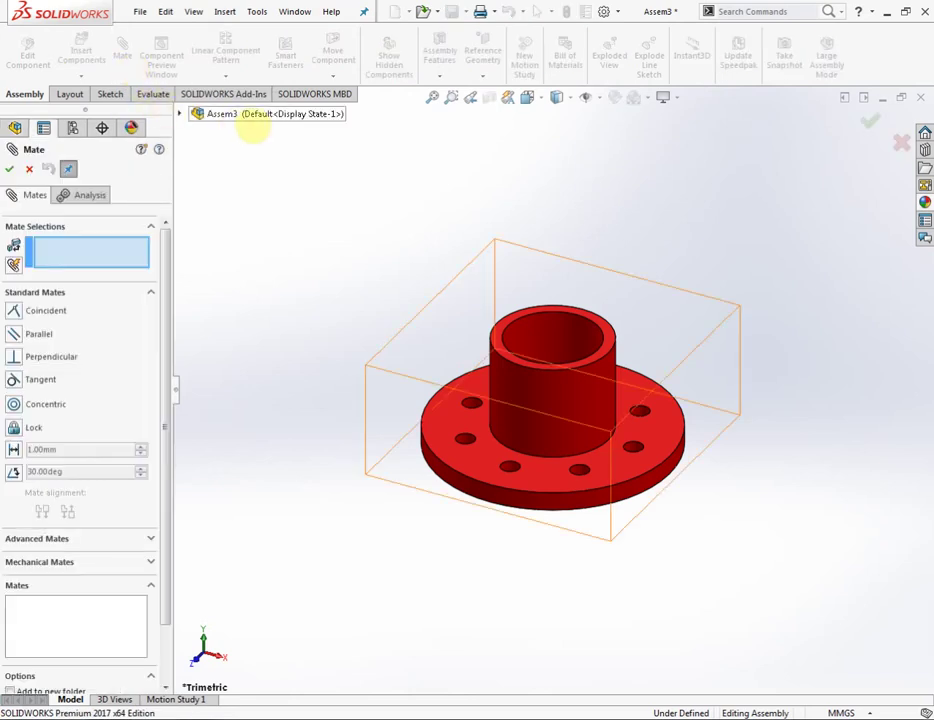
{"action": "left_click", "coordinate": [181, 113]}
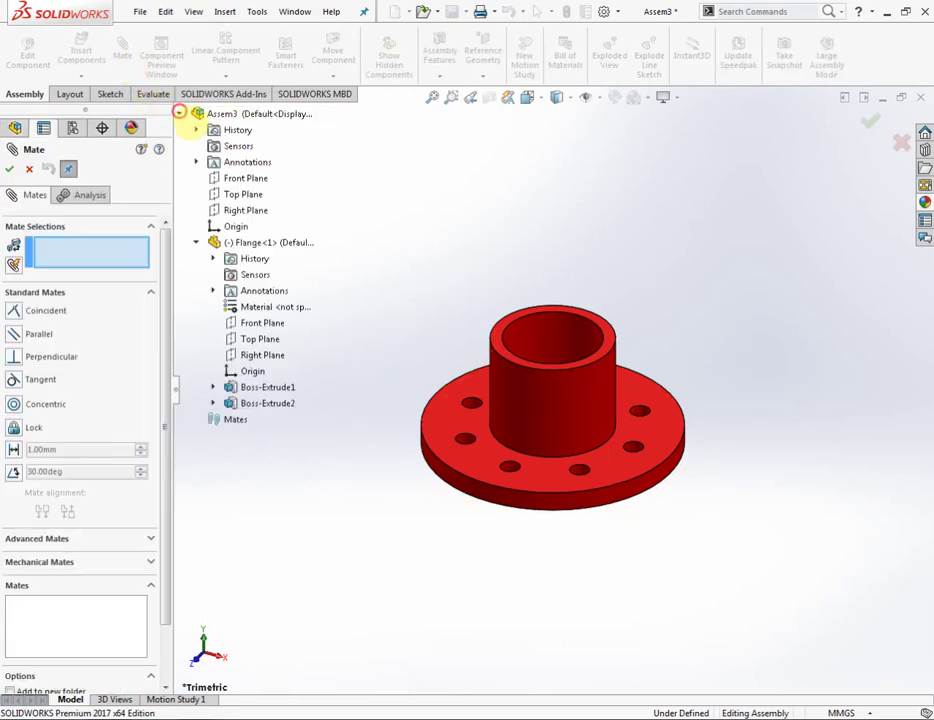
{"action": "left_click", "coordinate": [245, 178]}
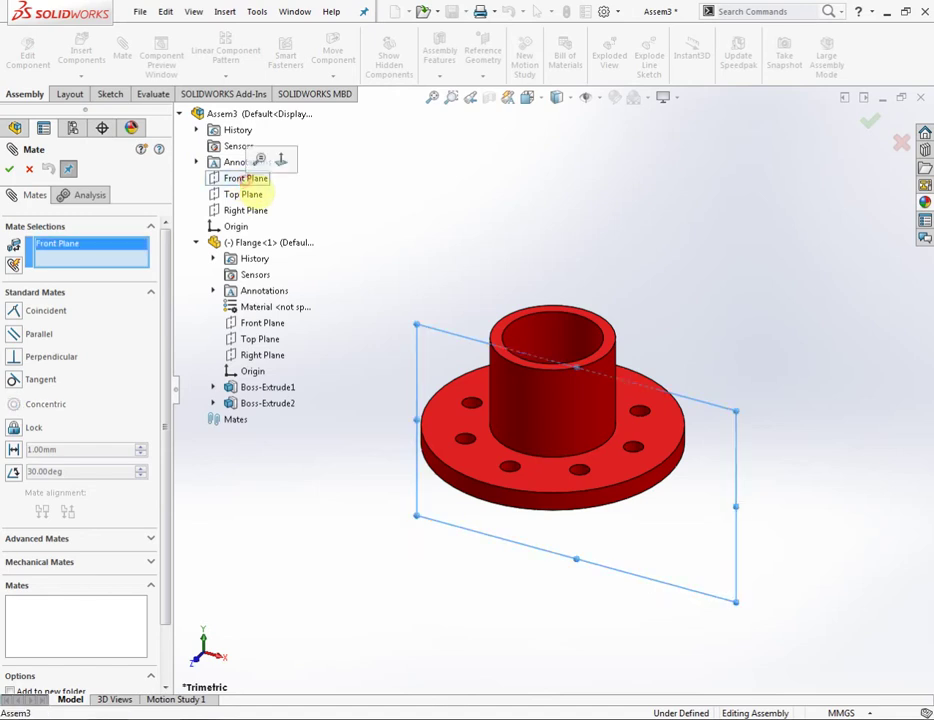
{"action": "left_click", "coordinate": [262, 323]}
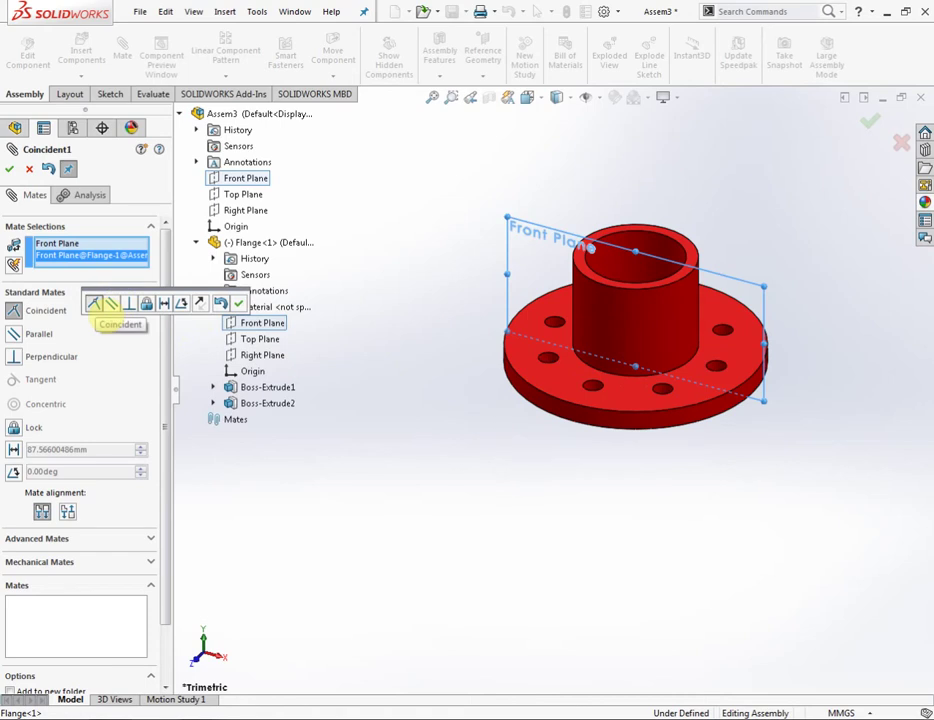
{"action": "left_click", "coordinate": [239, 303]}
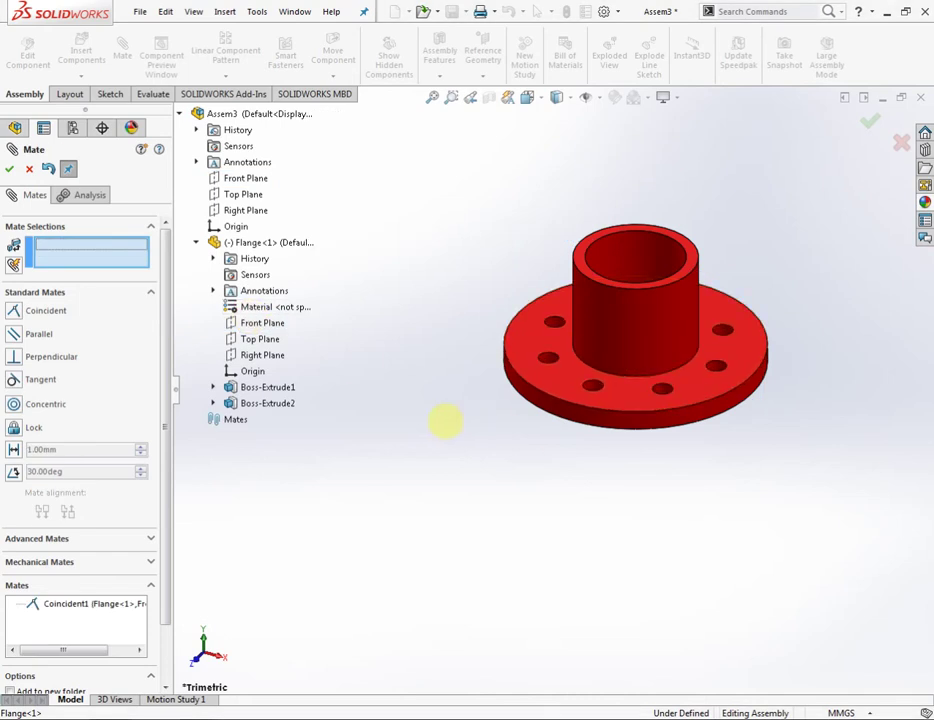
{"action": "left_click", "coordinate": [245, 195]}
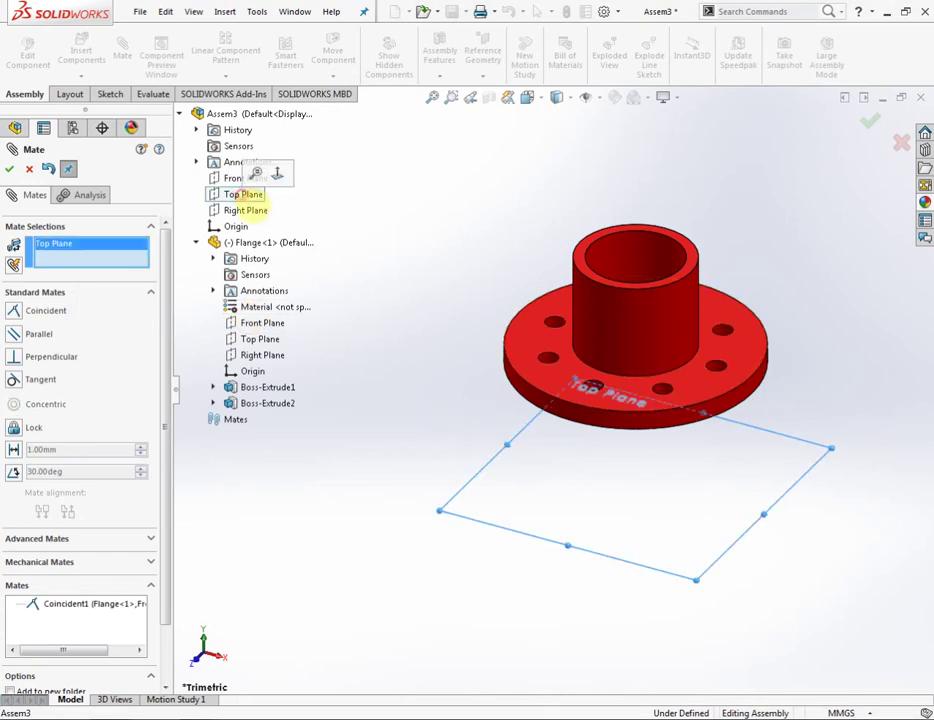
{"action": "left_click", "coordinate": [262, 341]}
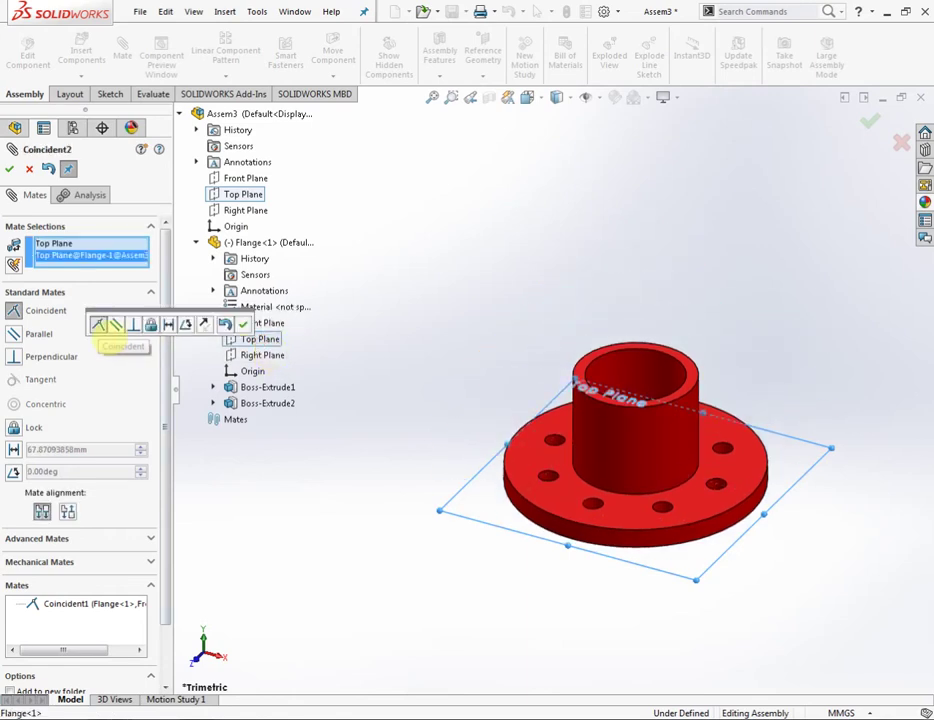
{"action": "left_click", "coordinate": [243, 323]}
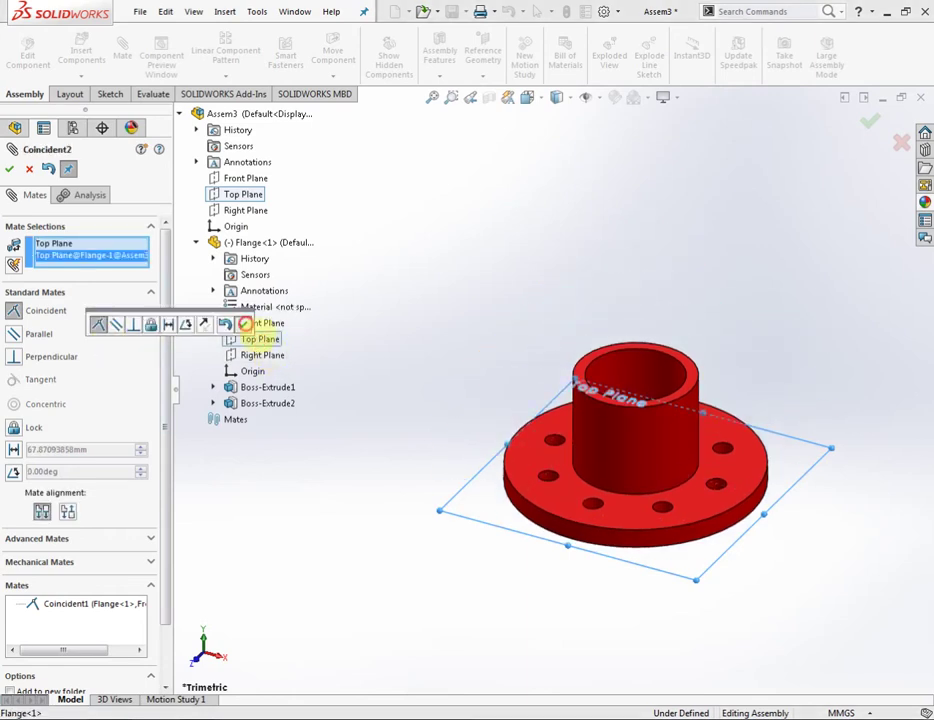
{"action": "left_click", "coordinate": [253, 211]}
{"action": "left_click", "coordinate": [283, 356]}
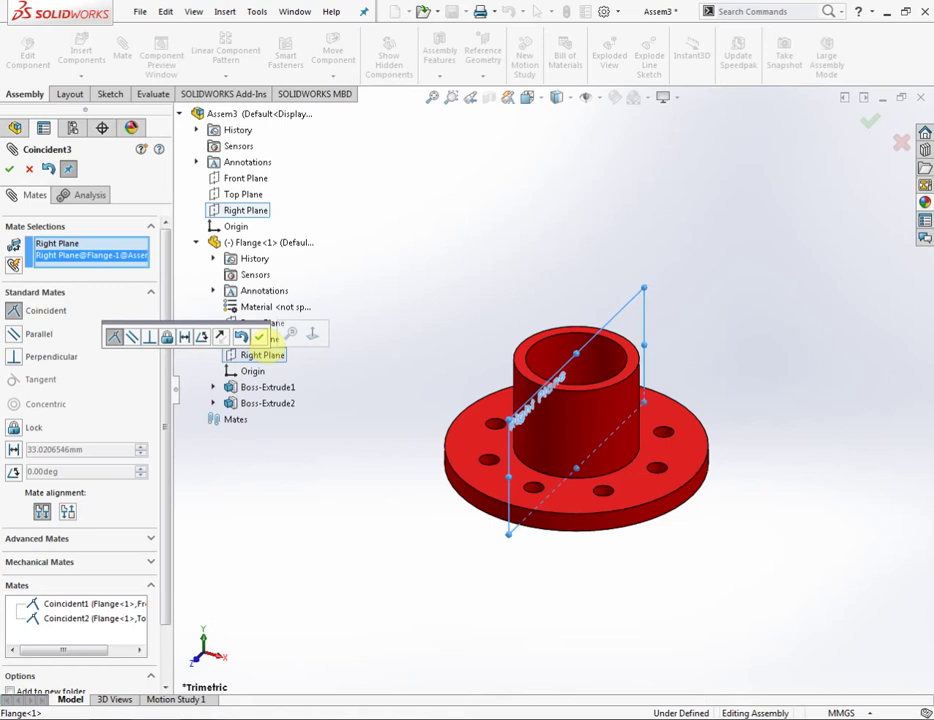
{"action": "left_click", "coordinate": [258, 338]}
{"action": "key", "text": "Return"}
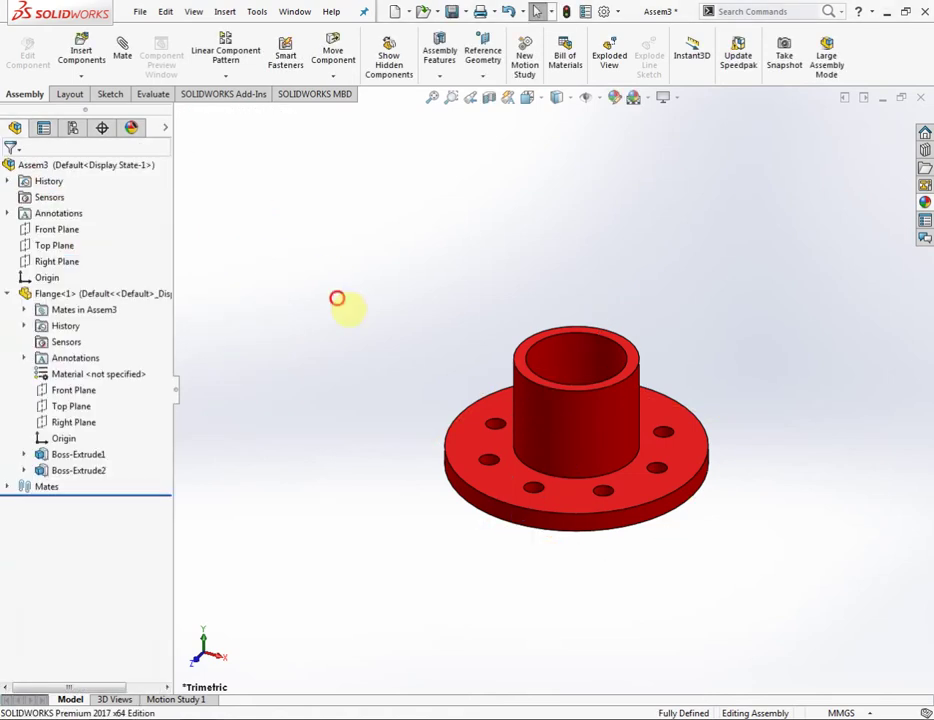
- Insert the M10 bolt from the open documents and place it beside the flange
{"action": "left_click", "coordinate": [8, 293]}
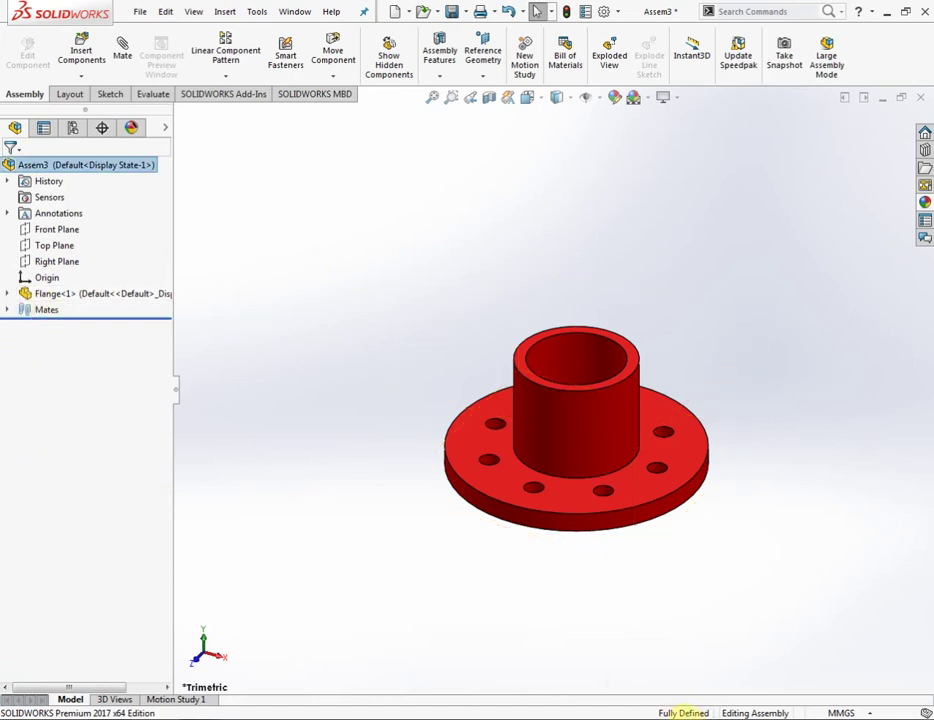
{"action": "left_click", "coordinate": [336, 475]}
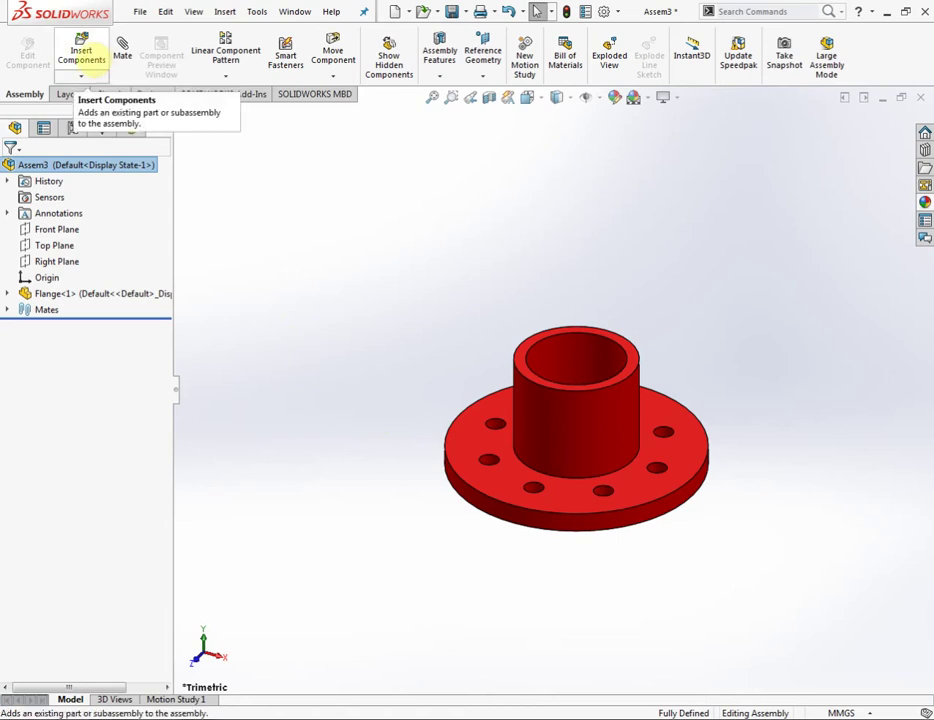
{"action": "left_click", "coordinate": [81, 52]}
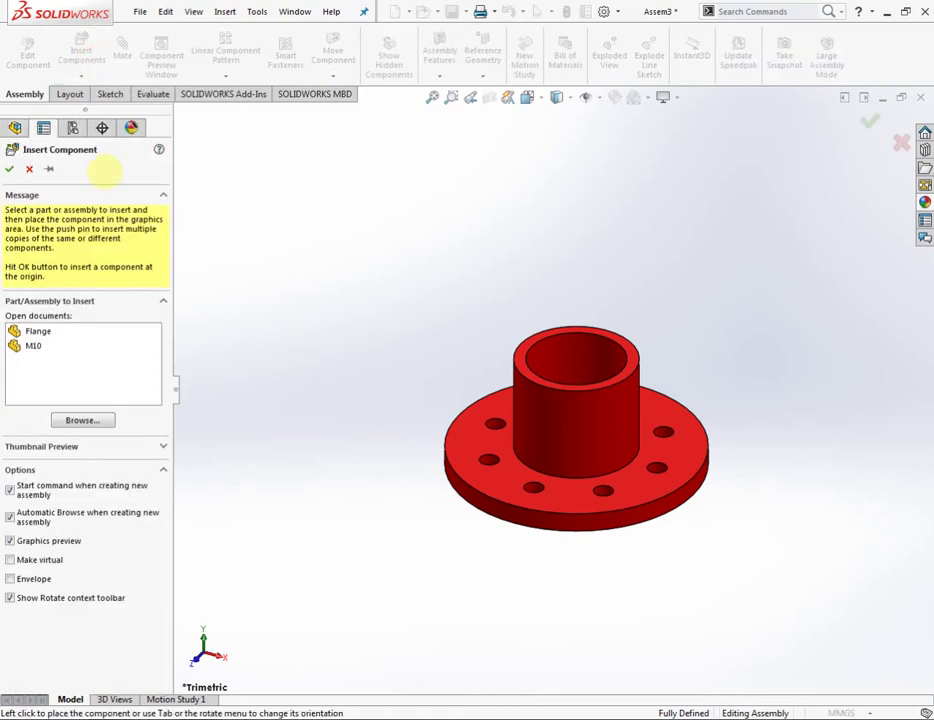
{"action": "left_click", "coordinate": [45, 348]}
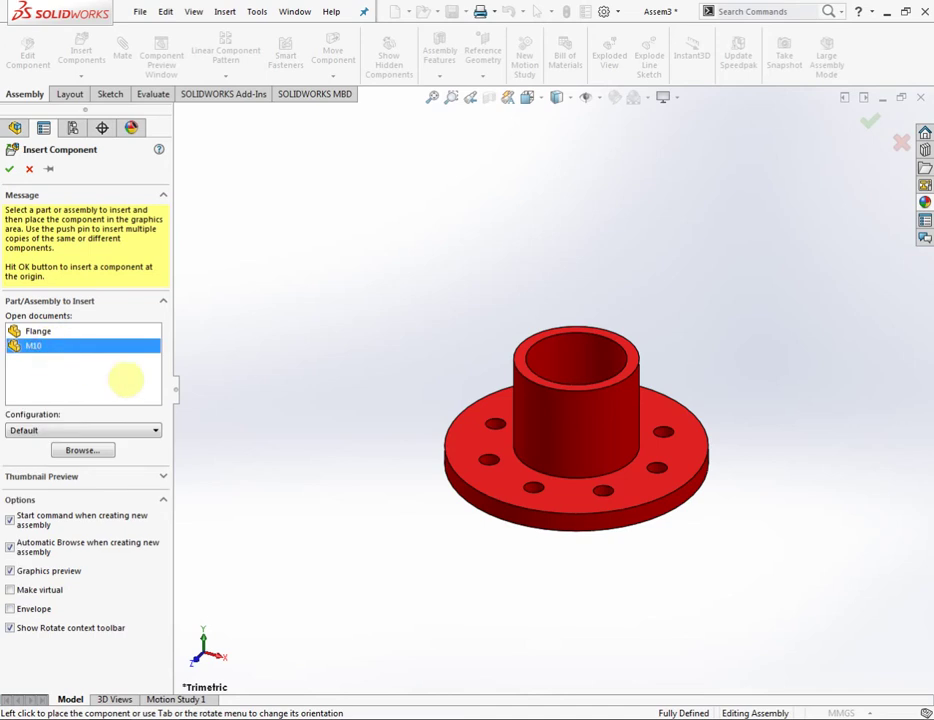
{"action": "left_click", "coordinate": [393, 440]}
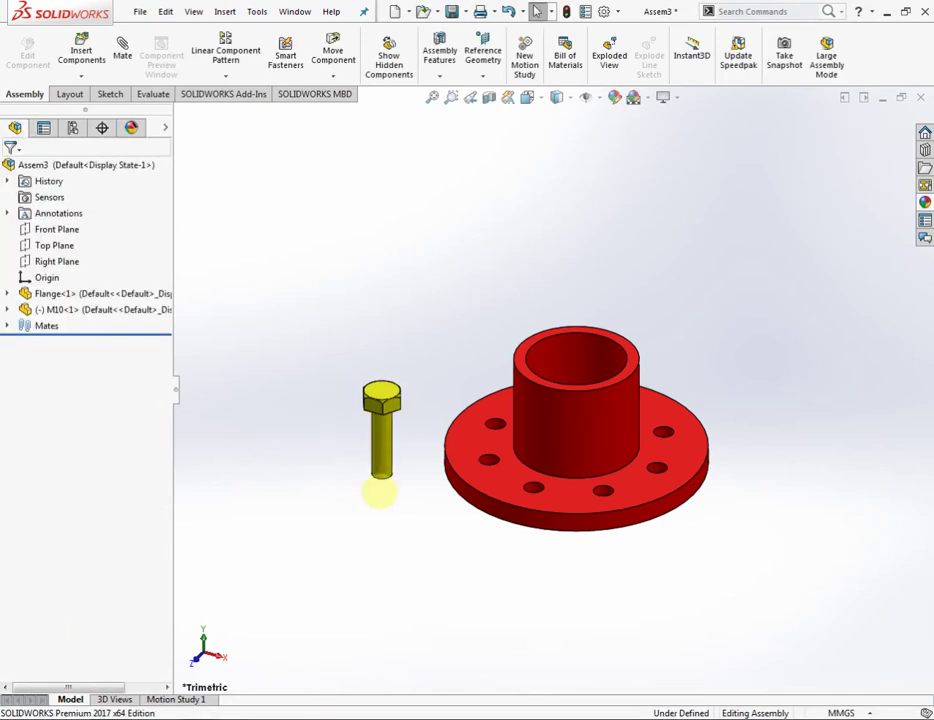
{"action": "mouse_move", "coordinate": [590, 486]}
{"action": "middle_mouse_down"}
{"action": "mouse_move", "coordinate": [605, 452]}
{"action": "mouse_move", "coordinate": [563, 515]}
{"action": "mouse_move", "coordinate": [612, 478]}
{"action": "mouse_move", "coordinate": [671, 494]}
{"action": "mouse_move", "coordinate": [659, 513]}
{"action": "mouse_move", "coordinate": [594, 519]}
{"action": "mouse_move", "coordinate": [600, 532]}
{"action": "mouse_move", "coordinate": [673, 539]}
{"action": "middle_mouse_up"}
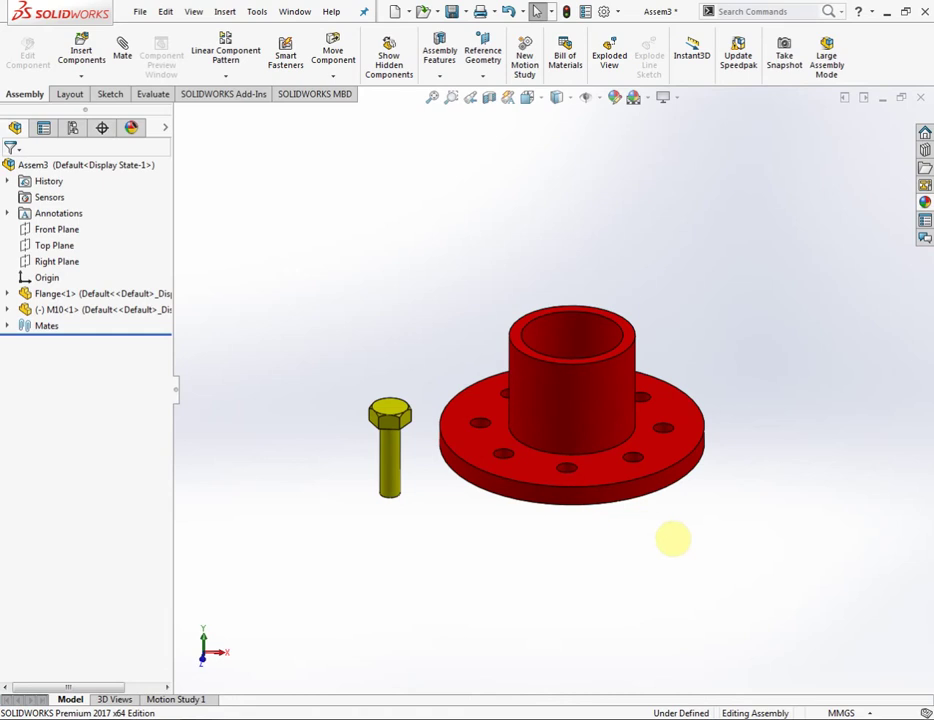
{"action": "scroll", "coordinate": [690, 397], "scroll_direction": "down", "scroll_amount": 2}
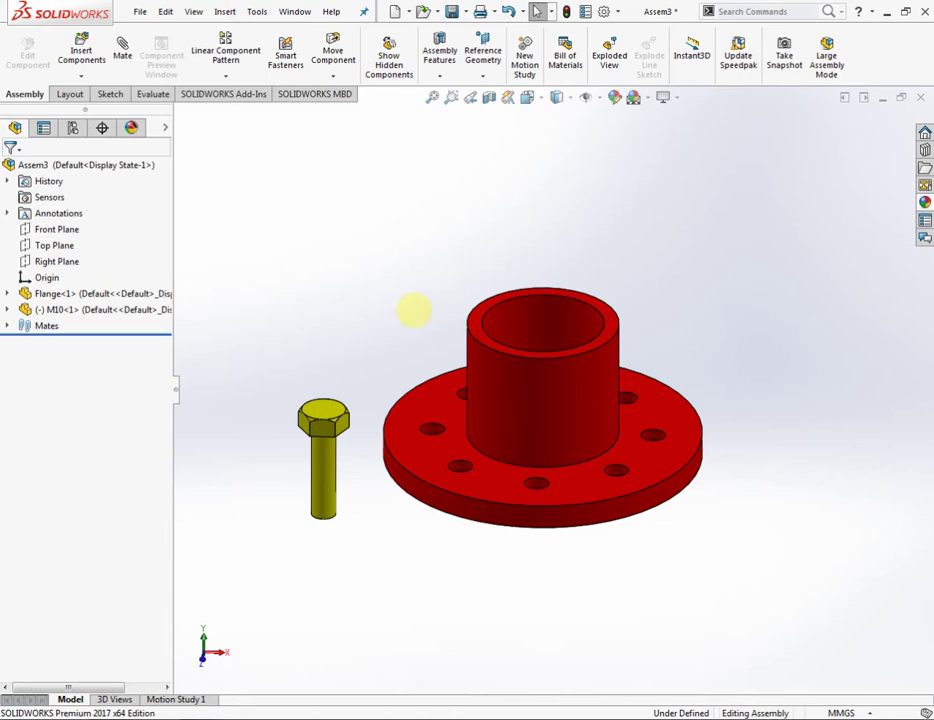
{"action": "left_click", "coordinate": [605, 377]}
{"action": "scroll", "coordinate": [553, 490], "scroll_direction": "up", "scroll_amount": 1}
{"action": "middle_click_drag", "start_coordinate": [553, 490], "coordinate": [647, 563]}
{"action": "left_click", "coordinate": [636, 557]}
{"action": "left_click_drag", "start_coordinate": [434, 267], "coordinate": [551, 397]}
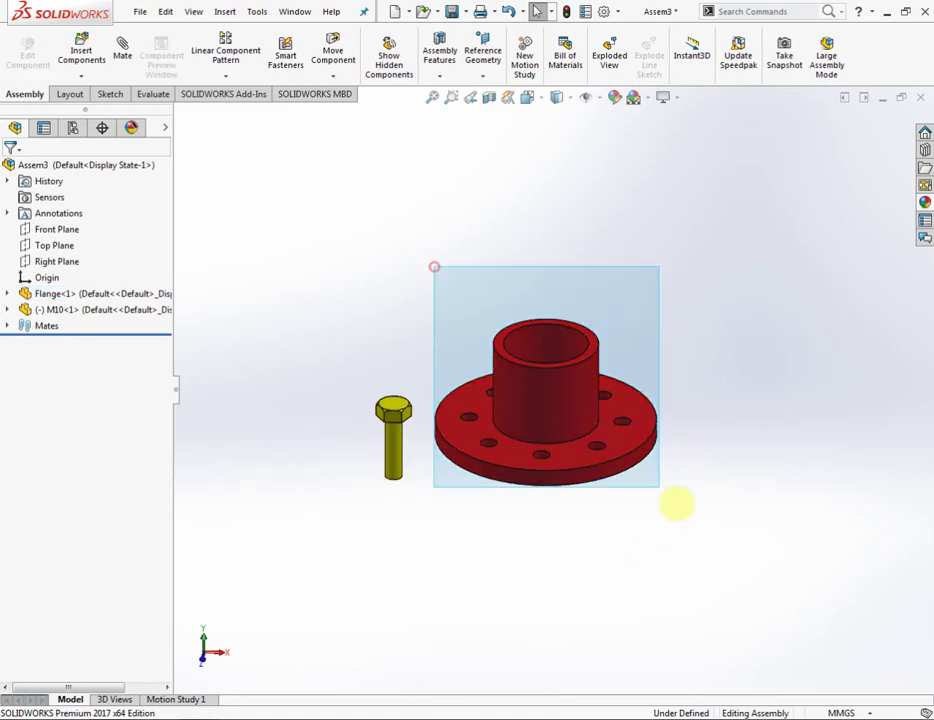
{"action": "left_click", "coordinate": [600, 455]}
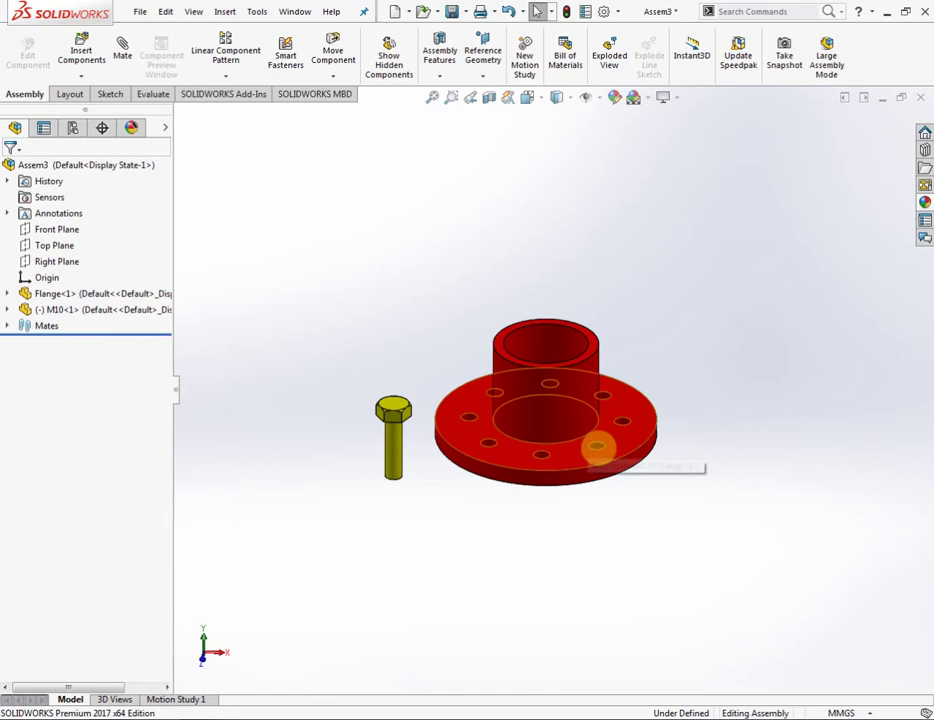
- Ctrl-drag Flange<1> to create the copy Flange<2> and move it toward the first
{"action": "left_click_drag", "start_coordinate": [570, 405], "coordinate": [797, 347], "text": "ctrl"}
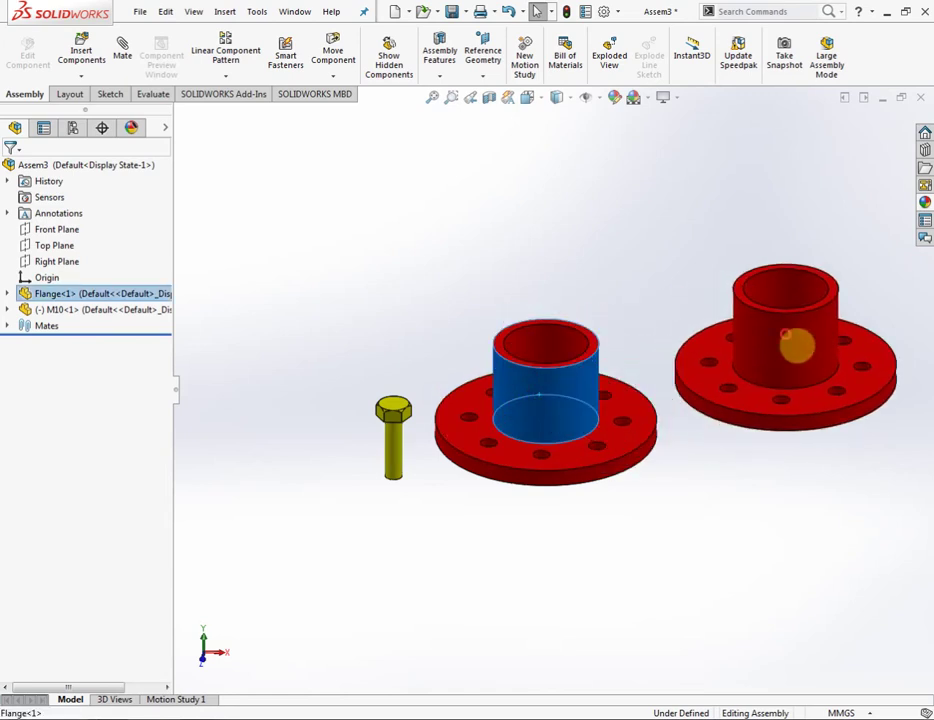
{"action": "left_click", "coordinate": [797, 347]}
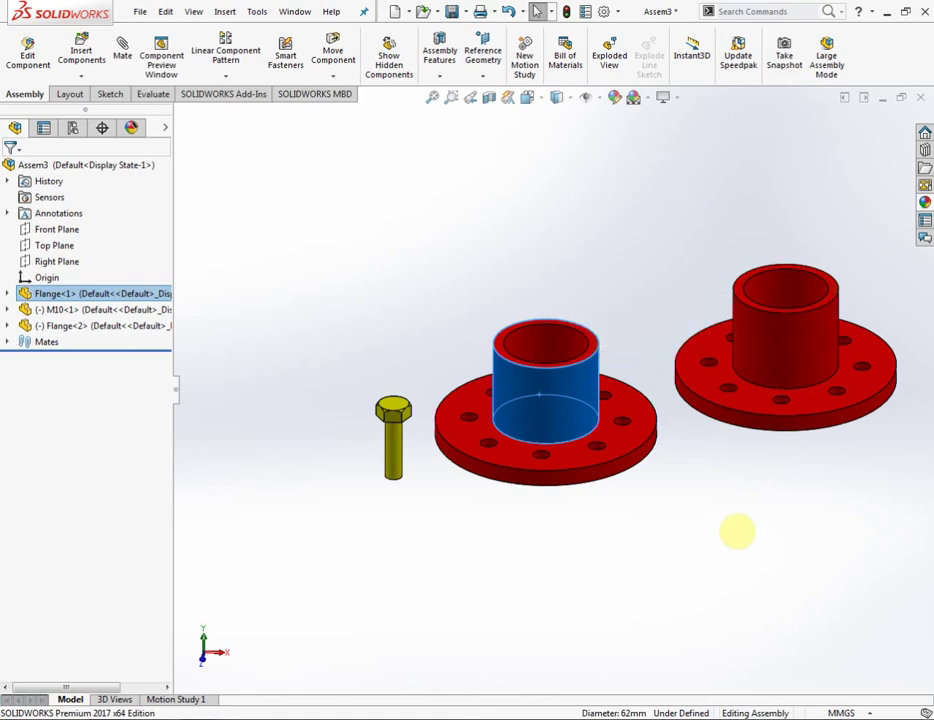
{"action": "mouse_move", "coordinate": [830, 375]}
{"action": "left_mouse_down"}
{"action": "mouse_move", "coordinate": [655, 415]}
{"action": "mouse_move", "coordinate": [636, 630]}
{"action": "mouse_move", "coordinate": [621, 630]}
{"action": "mouse_move", "coordinate": [683, 622]}
{"action": "left_mouse_up"}
- Reposition Flange<2> beneath the first flange, orbiting to check its placement
{"action": "mouse_move", "coordinate": [767, 457]}
{"action": "middle_mouse_down"}
{"action": "mouse_move", "coordinate": [600, 484]}
{"action": "mouse_move", "coordinate": [748, 404]}
{"action": "mouse_move", "coordinate": [765, 459]}
{"action": "mouse_move", "coordinate": [705, 425]}
{"action": "mouse_move", "coordinate": [653, 434]}
{"action": "mouse_move", "coordinate": [655, 456]}
{"action": "middle_mouse_up"}
{"action": "left_click_drag", "start_coordinate": [611, 530], "coordinate": [545, 510]}
{"action": "mouse_move", "coordinate": [594, 334]}
{"action": "middle_mouse_down"}
{"action": "mouse_move", "coordinate": [511, 275]}
{"action": "mouse_move", "coordinate": [505, 333]}
{"action": "mouse_move", "coordinate": [653, 409]}
{"action": "mouse_move", "coordinate": [700, 467]}
{"action": "mouse_move", "coordinate": [648, 496]}
{"action": "mouse_move", "coordinate": [623, 463]}
{"action": "mouse_move", "coordinate": [619, 507]}
{"action": "mouse_move", "coordinate": [530, 425]}
{"action": "middle_mouse_up"}
{"action": "left_click", "coordinate": [688, 488]}
{"action": "left_click", "coordinate": [530, 425]}
{"action": "mouse_move", "coordinate": [530, 425]}
{"action": "left_mouse_down"}
{"action": "mouse_move", "coordinate": [545, 472]}
{"action": "mouse_move", "coordinate": [524, 450]}
{"action": "mouse_move", "coordinate": [539, 470]}
{"action": "mouse_move", "coordinate": [620, 512]}
{"action": "mouse_move", "coordinate": [592, 559]}
{"action": "mouse_move", "coordinate": [581, 551]}
{"action": "mouse_move", "coordinate": [688, 547]}
{"action": "left_mouse_up"}
{"action": "left_click", "coordinate": [729, 487]}
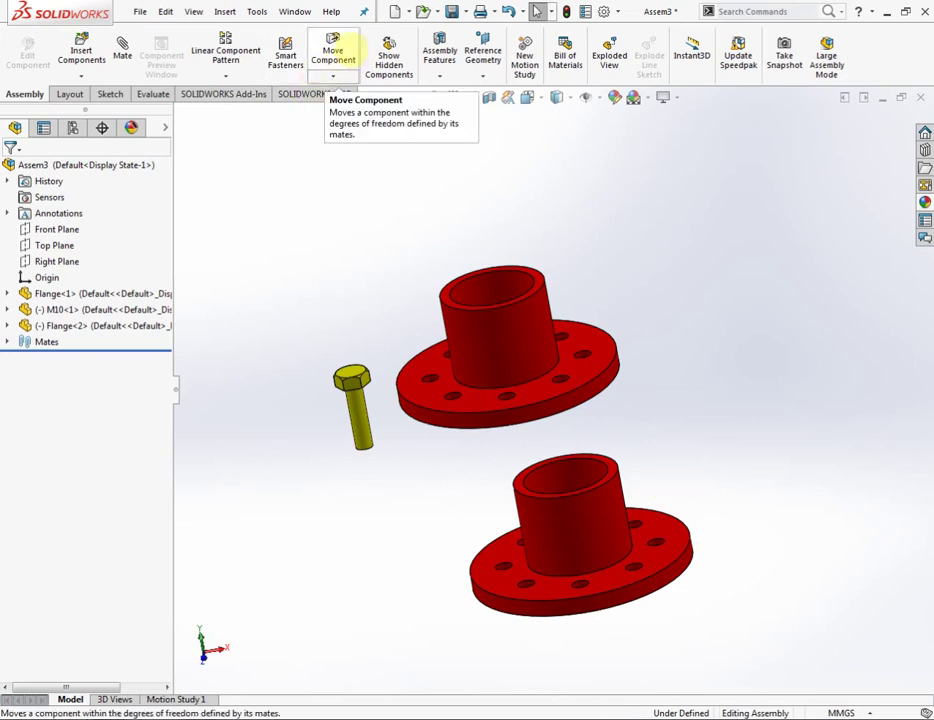
- Use Move Component to drag the lower flange slightly left under the upper one
{"action": "left_click", "coordinate": [333, 77]}
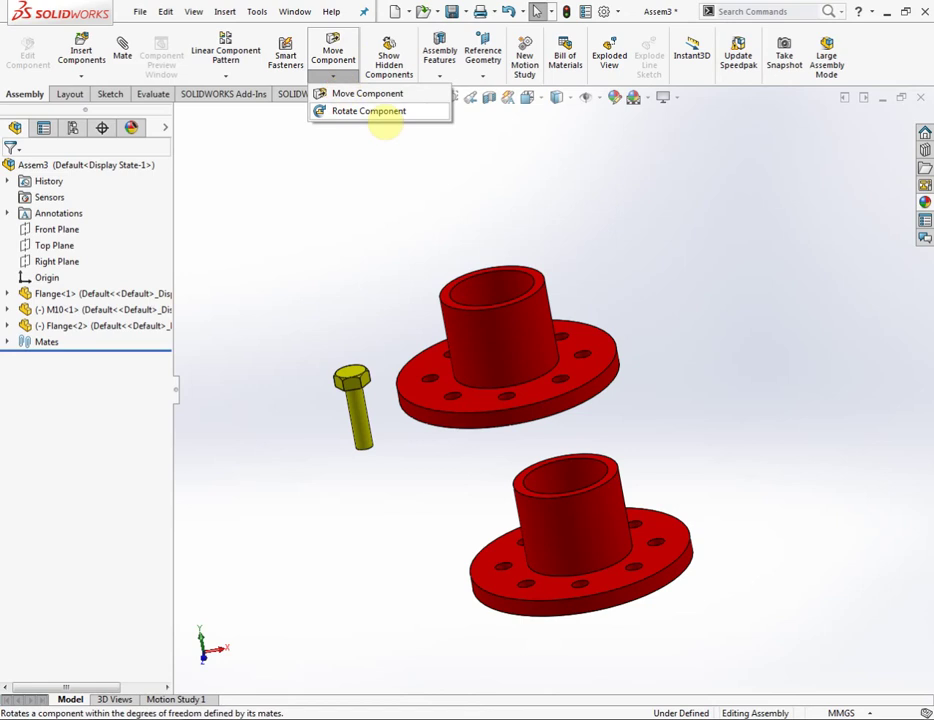
{"action": "left_click", "coordinate": [360, 111]}
{"action": "left_click", "coordinate": [340, 75]}
{"action": "left_click", "coordinate": [334, 48]}
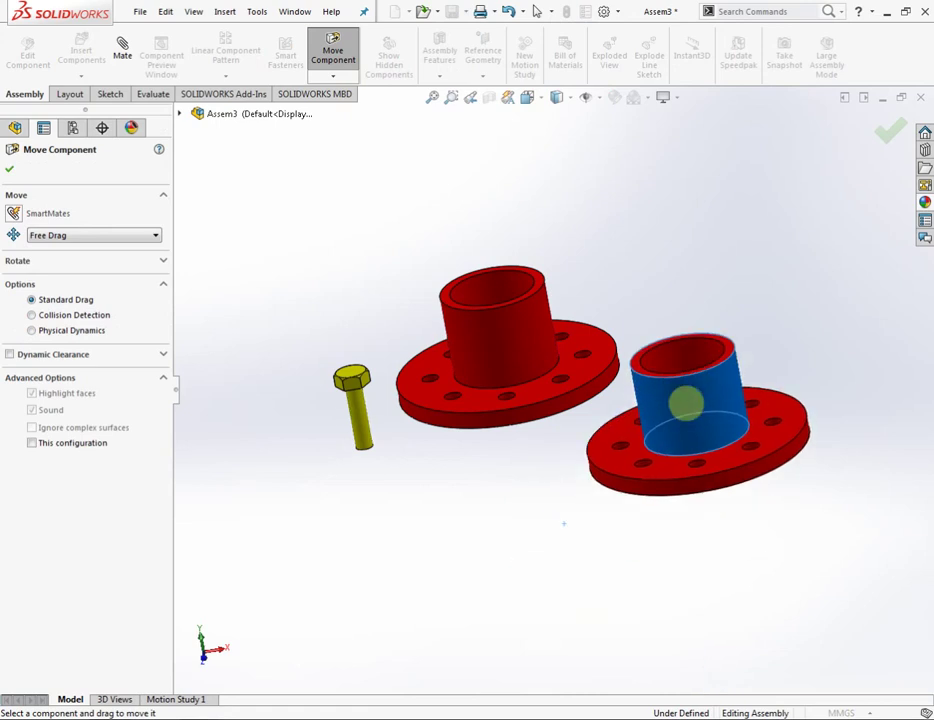
{"action": "left_click_drag", "start_coordinate": [563, 524], "coordinate": [420, 561]}
{"action": "left_click_drag", "start_coordinate": [619, 502], "coordinate": [555, 548]}
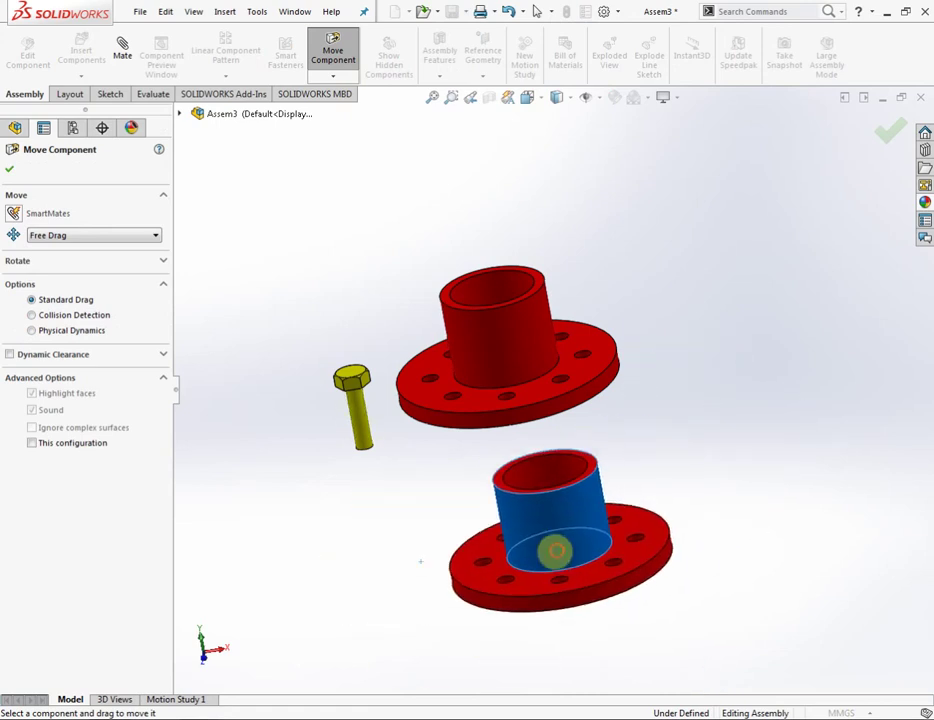
- Rotate the lower flange with Rotate Component so its hub points down
{"action": "key", "text": "Escape"}
{"action": "left_click", "coordinate": [333, 76]}
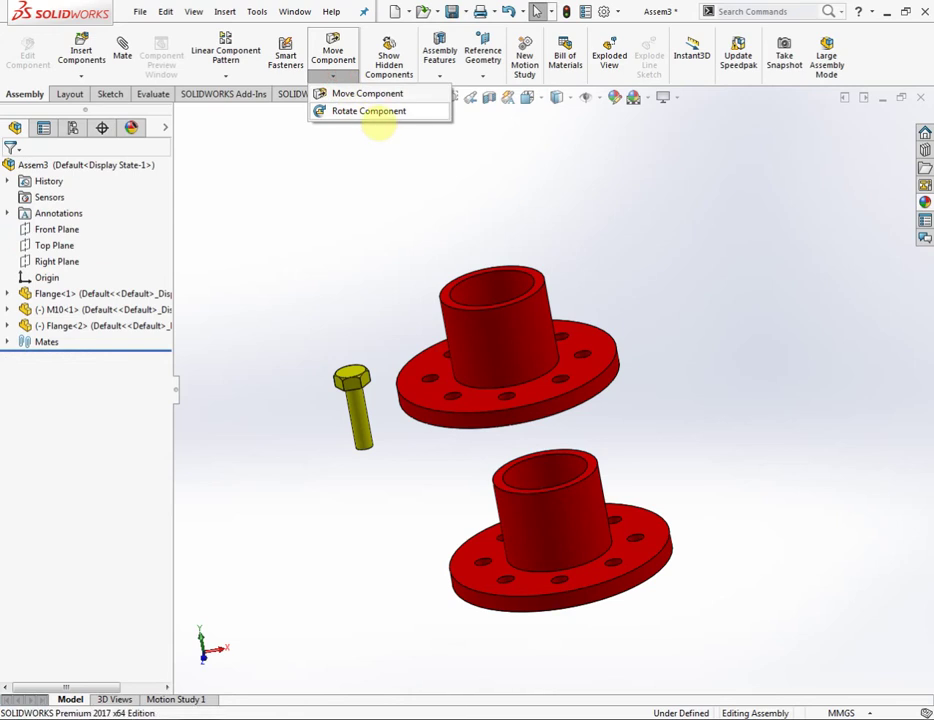
{"action": "left_click", "coordinate": [369, 111]}
{"action": "mouse_move", "coordinate": [559, 505]}
{"action": "left_mouse_down"}
{"action": "mouse_move", "coordinate": [650, 625]}
{"action": "mouse_move", "coordinate": [538, 492]}
{"action": "mouse_move", "coordinate": [690, 559]}
{"action": "mouse_move", "coordinate": [517, 484]}
{"action": "mouse_move", "coordinate": [543, 527]}
{"action": "mouse_move", "coordinate": [487, 503]}
{"action": "left_mouse_up"}
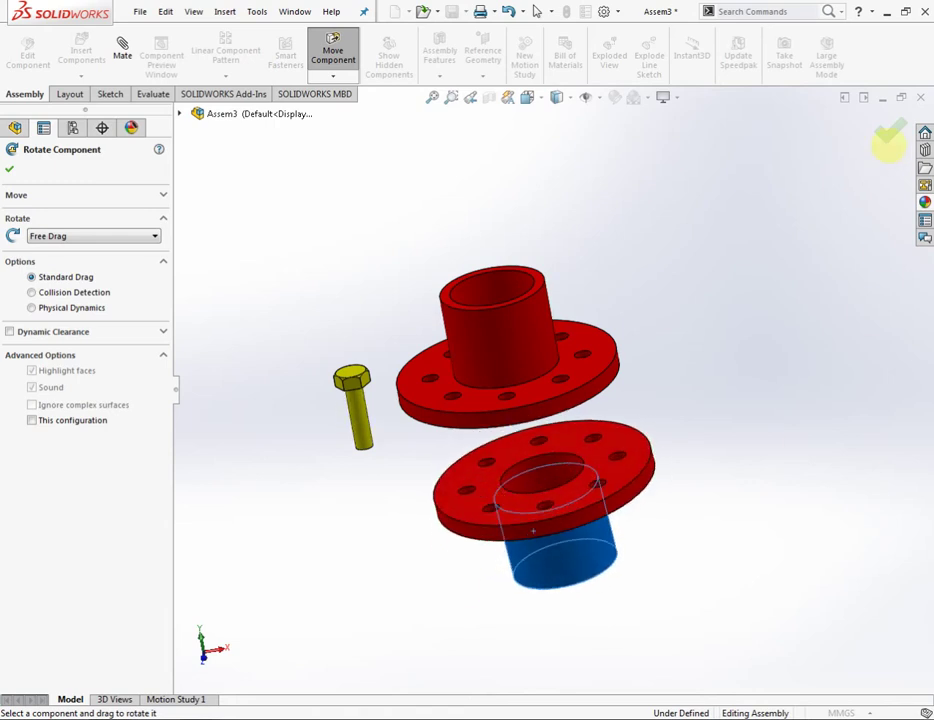
{"action": "left_click", "coordinate": [890, 130]}
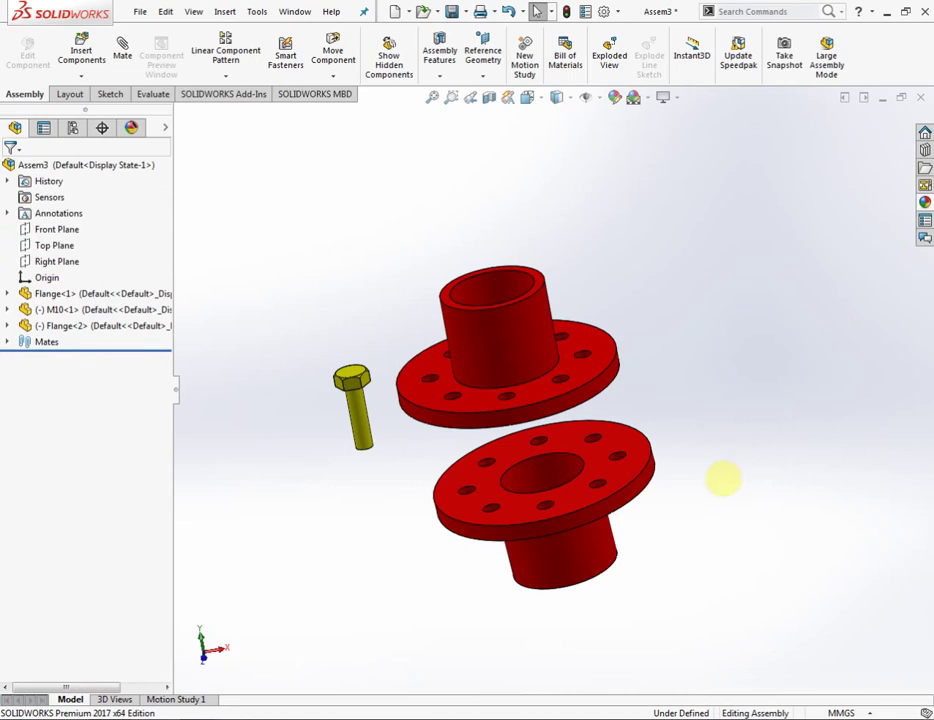
- Orbit to face the flanges' bore sides and select the lower flange's bore face for a mate
{"action": "middle_click_drag", "start_coordinate": [712, 502], "coordinate": [747, 407]}
{"action": "middle_click_drag", "start_coordinate": [698, 359], "coordinate": [540, 319]}
{"action": "mouse_move", "coordinate": [584, 349]}
{"action": "middle_mouse_down"}
{"action": "mouse_move", "coordinate": [686, 469]}
{"action": "mouse_move", "coordinate": [667, 544]}
{"action": "mouse_move", "coordinate": [605, 542]}
{"action": "middle_mouse_up"}
{"action": "left_click", "coordinate": [508, 495]}
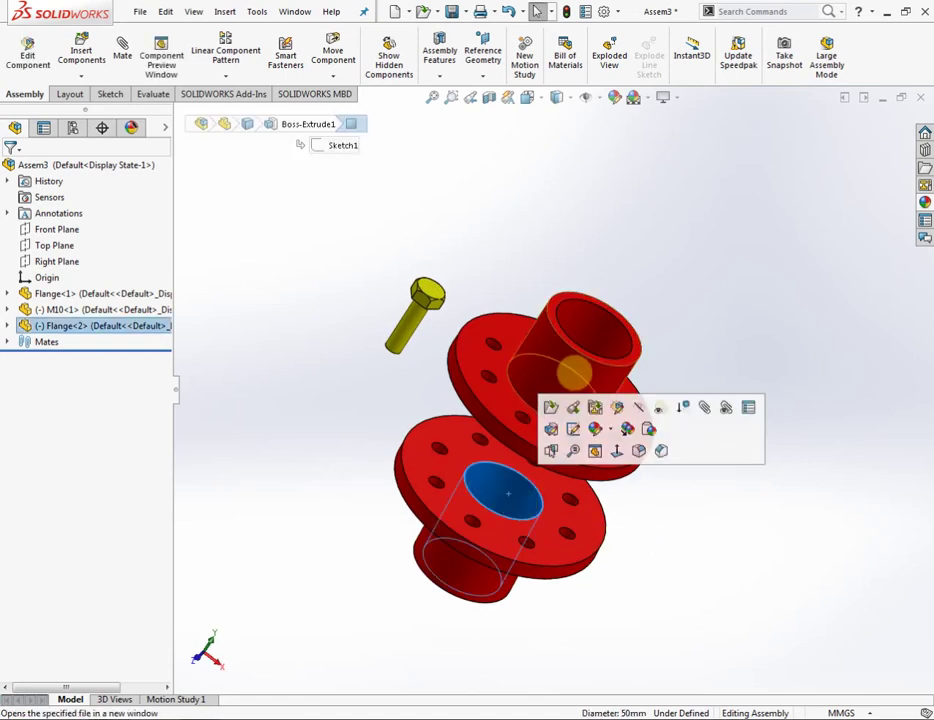
{"action": "left_click", "coordinate": [599, 326]}
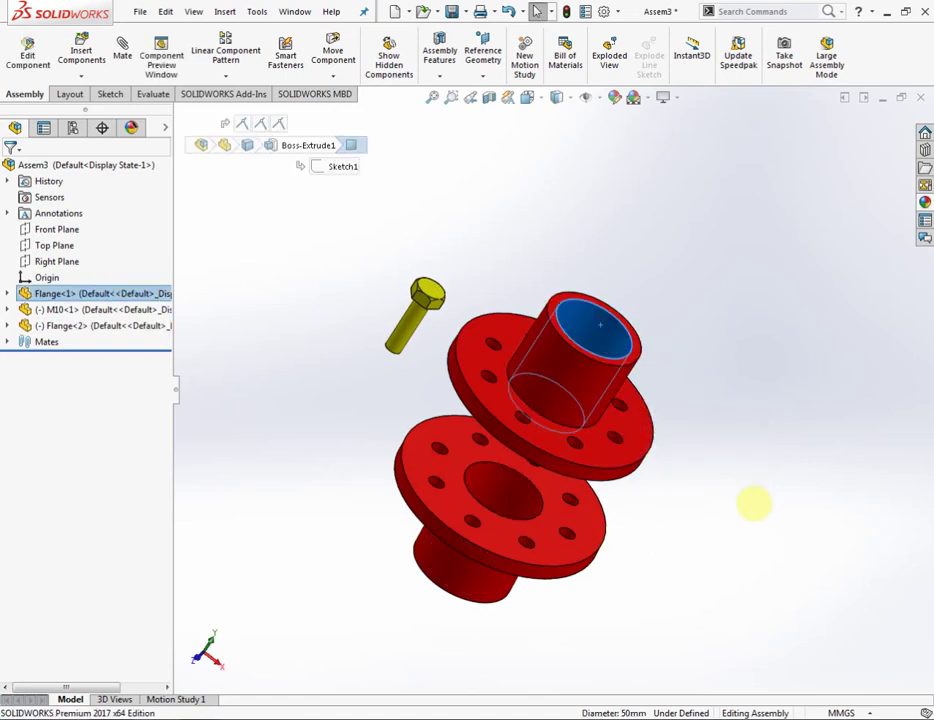
{"action": "left_click", "coordinate": [720, 481]}
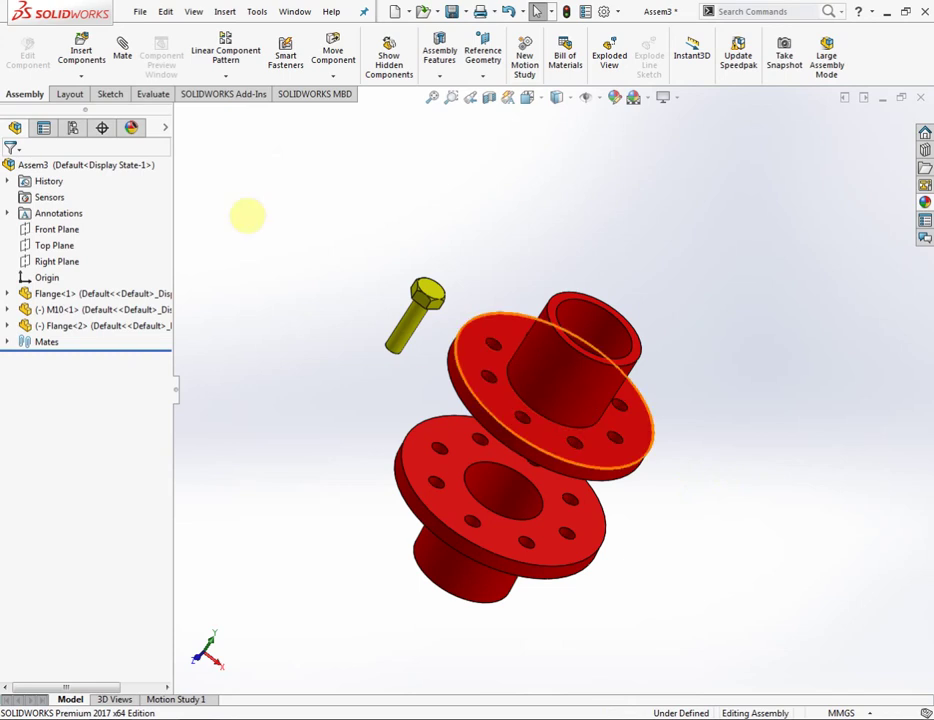
{"action": "left_click", "coordinate": [123, 55]}
- Mate the lower and upper flange bore faces concentric, checking alignment down the axis
{"action": "left_click", "coordinate": [502, 512]}
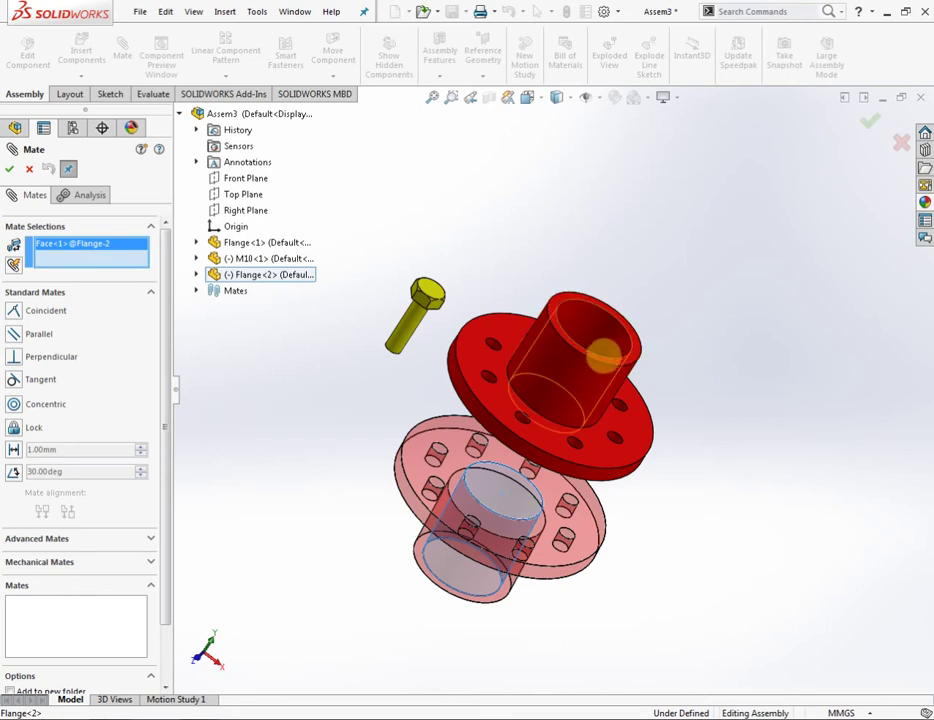
{"action": "left_click", "coordinate": [603, 345]}
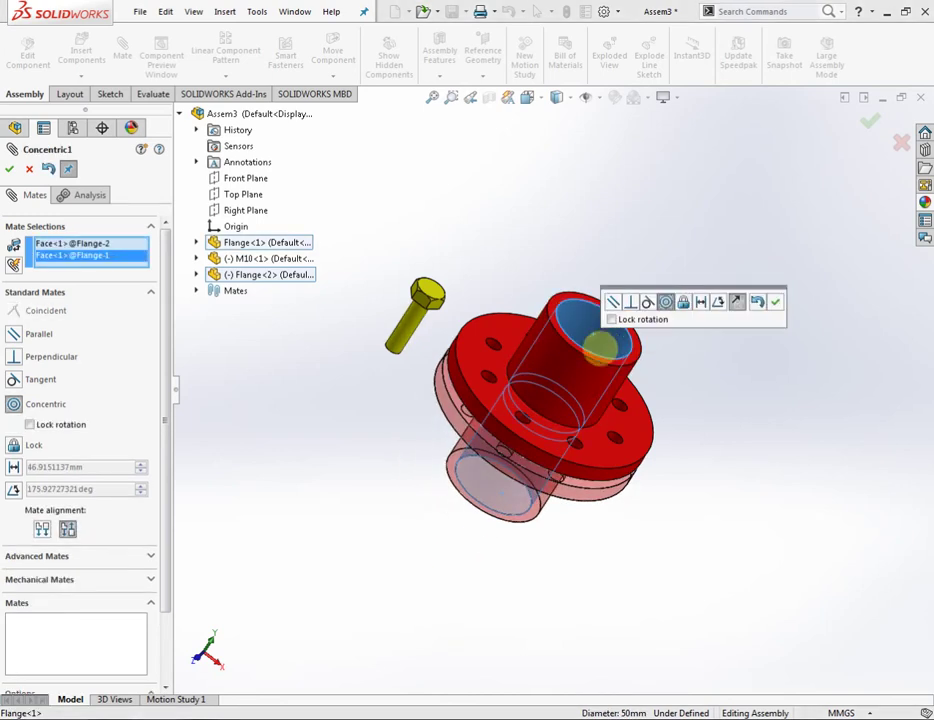
{"action": "key", "text": "ctrl+5"}
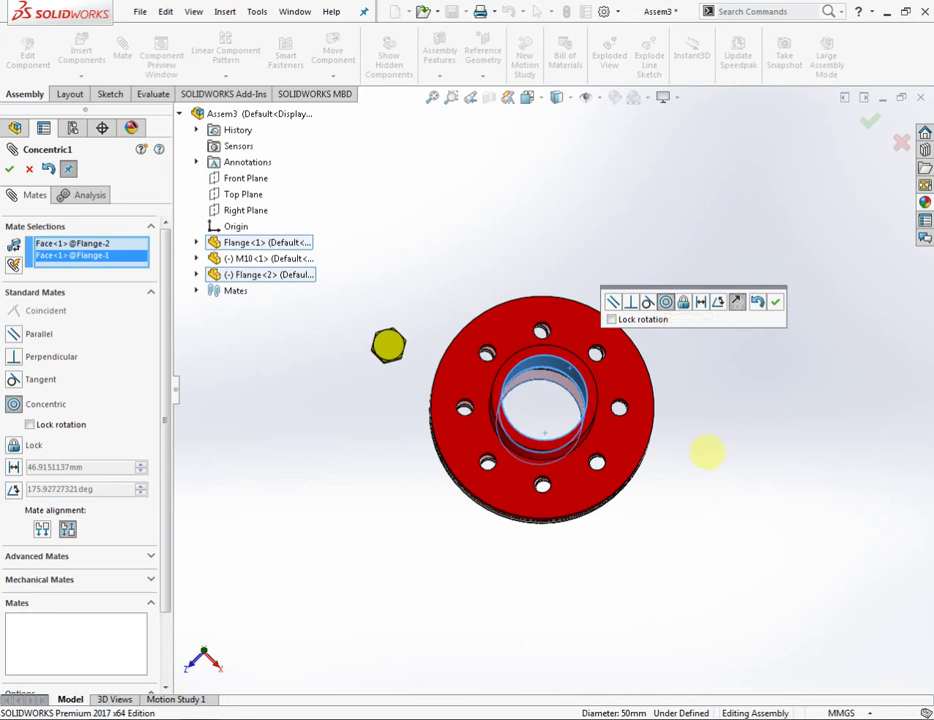
{"action": "key", "text": "z"}
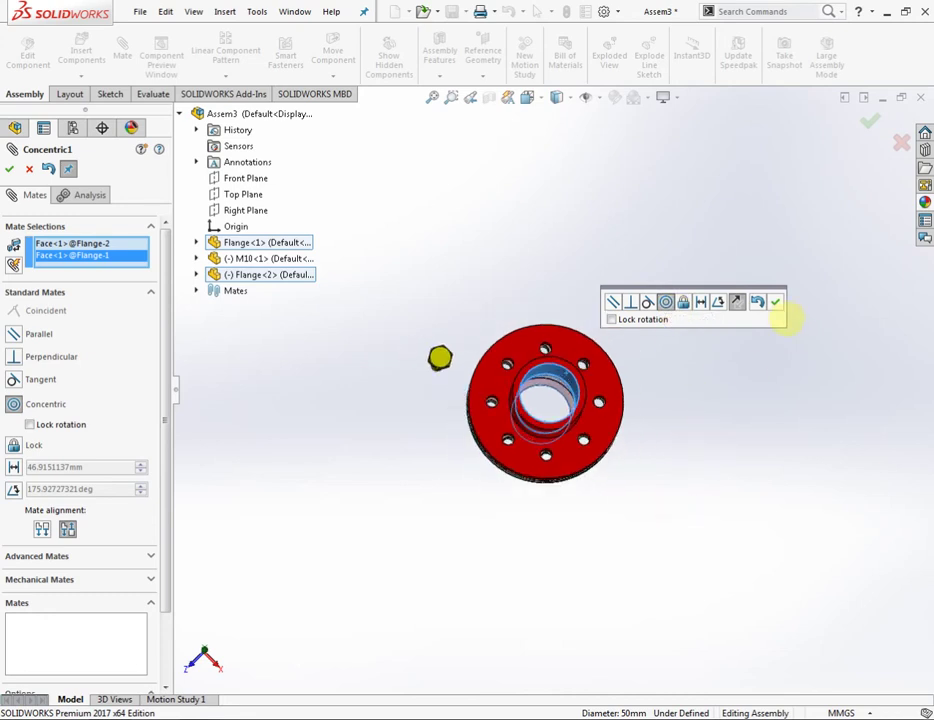
{"action": "left_click", "coordinate": [775, 302]}
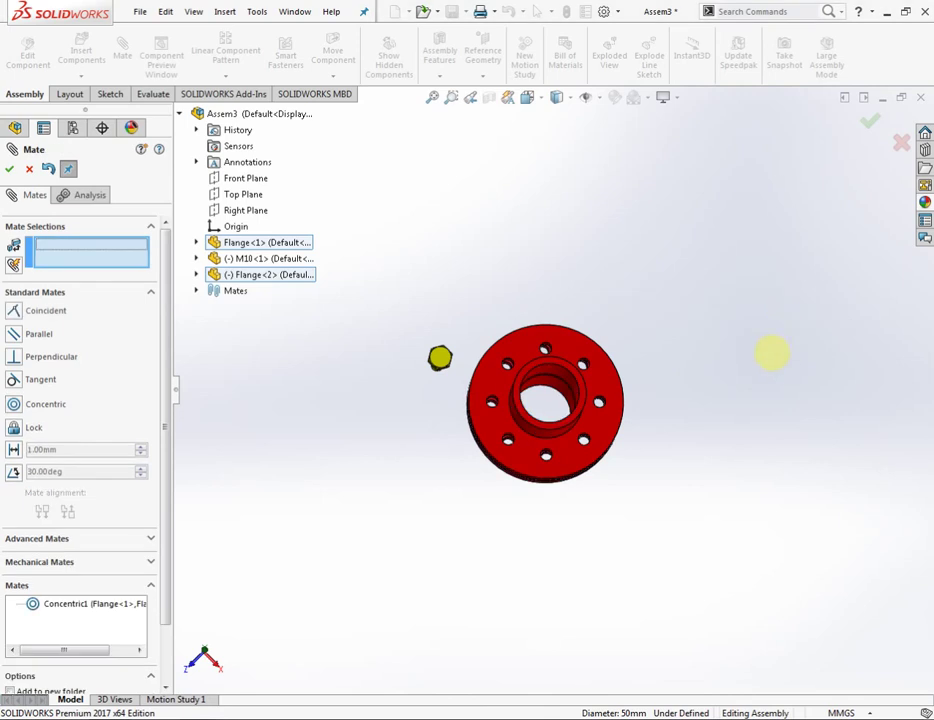
- Drag the lower flange near the upper one and orbit to expose their mating faces
{"action": "middle_click_drag", "start_coordinate": [642, 448], "coordinate": [626, 280]}
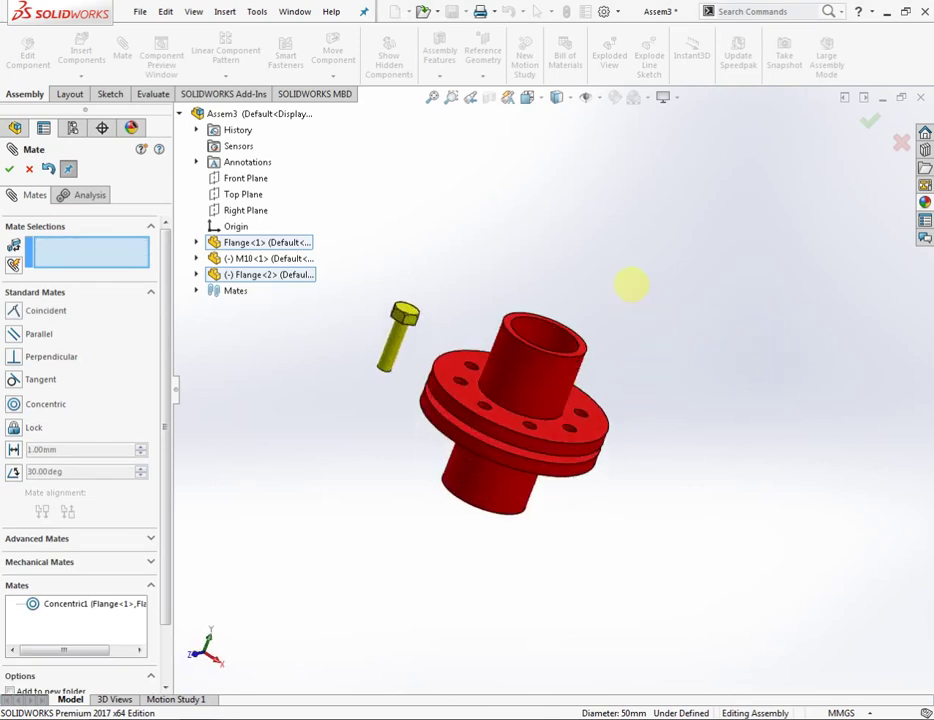
{"action": "scroll", "coordinate": [555, 420], "scroll_direction": "down", "scroll_amount": 5}
{"action": "scroll", "coordinate": [530, 480], "scroll_direction": "down", "scroll_amount": 2}
{"action": "scroll", "coordinate": [505, 440], "scroll_direction": "down", "scroll_amount": 2}
{"action": "scroll", "coordinate": [497, 416], "scroll_direction": "up", "scroll_amount": 2}
{"action": "scroll", "coordinate": [509, 463], "scroll_direction": "up", "scroll_amount": 5}
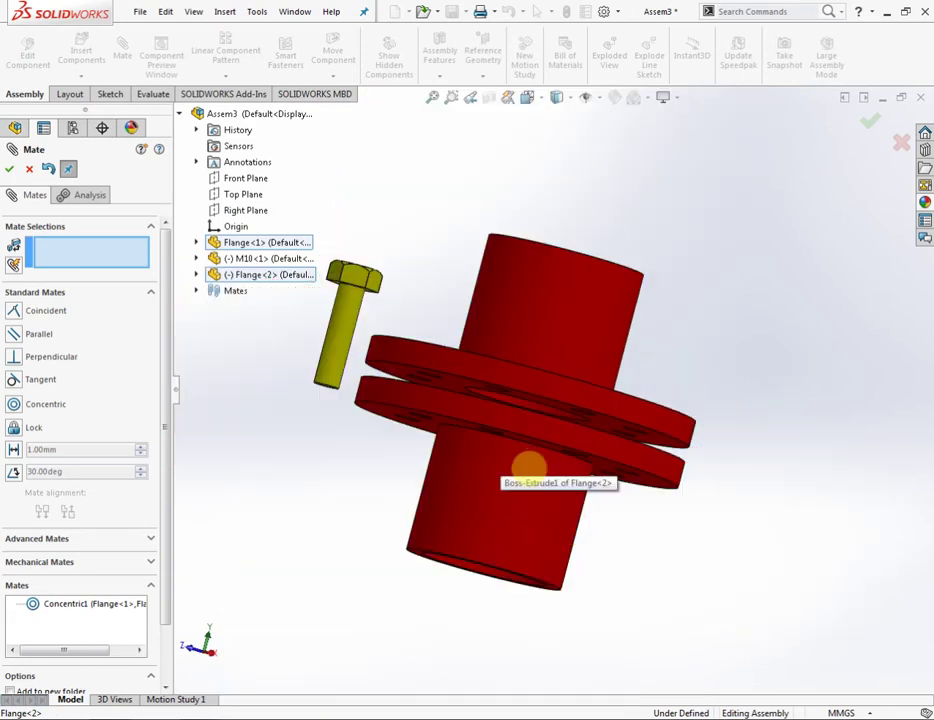
{"action": "mouse_move", "coordinate": [508, 585]}
{"action": "left_mouse_down"}
{"action": "mouse_move", "coordinate": [513, 619]}
{"action": "mouse_move", "coordinate": [494, 525]}
{"action": "mouse_move", "coordinate": [400, 504]}
{"action": "mouse_move", "coordinate": [567, 487]}
{"action": "left_mouse_up"}
{"action": "middle_click_drag", "start_coordinate": [567, 487], "coordinate": [542, 521]}
{"action": "mouse_move", "coordinate": [542, 521]}
{"action": "left_mouse_down"}
{"action": "mouse_move", "coordinate": [525, 546]}
{"action": "mouse_move", "coordinate": [557, 573]}
{"action": "mouse_move", "coordinate": [434, 541]}
{"action": "mouse_move", "coordinate": [513, 559]}
{"action": "mouse_move", "coordinate": [434, 532]}
{"action": "mouse_move", "coordinate": [509, 546]}
{"action": "mouse_move", "coordinate": [538, 502]}
{"action": "left_mouse_up"}
{"action": "scroll", "coordinate": [537, 465], "scroll_direction": "down", "scroll_amount": 5}
- Pick the lower flange's top face and the upper flange's underside for a coincident mate
{"action": "left_click", "coordinate": [503, 526]}
{"action": "scroll", "coordinate": [517, 450], "scroll_direction": "up", "scroll_amount": 3}
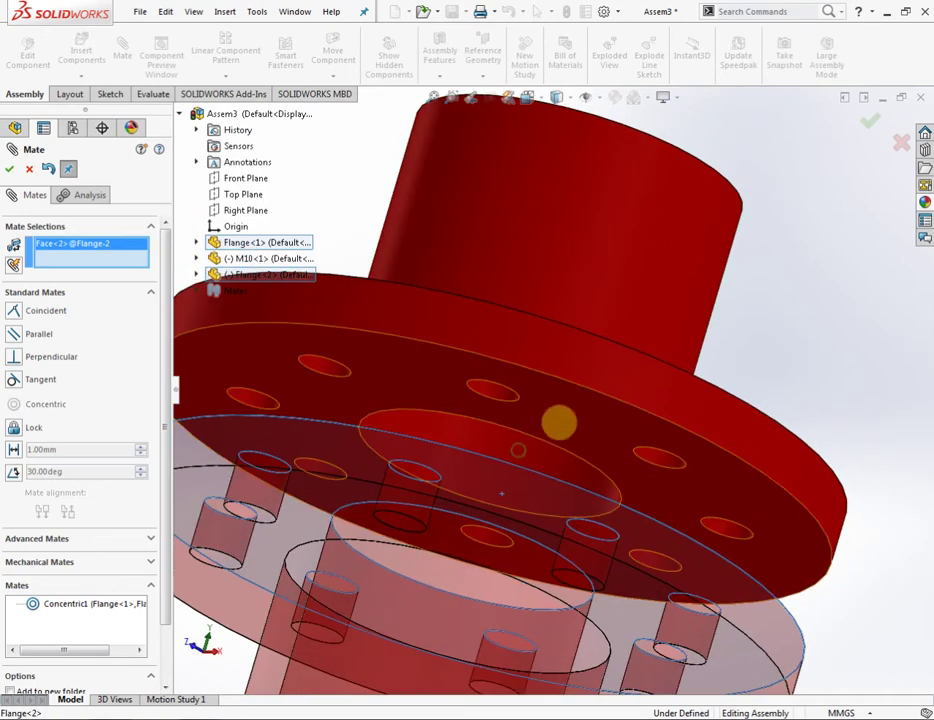
{"action": "left_click", "coordinate": [562, 418]}
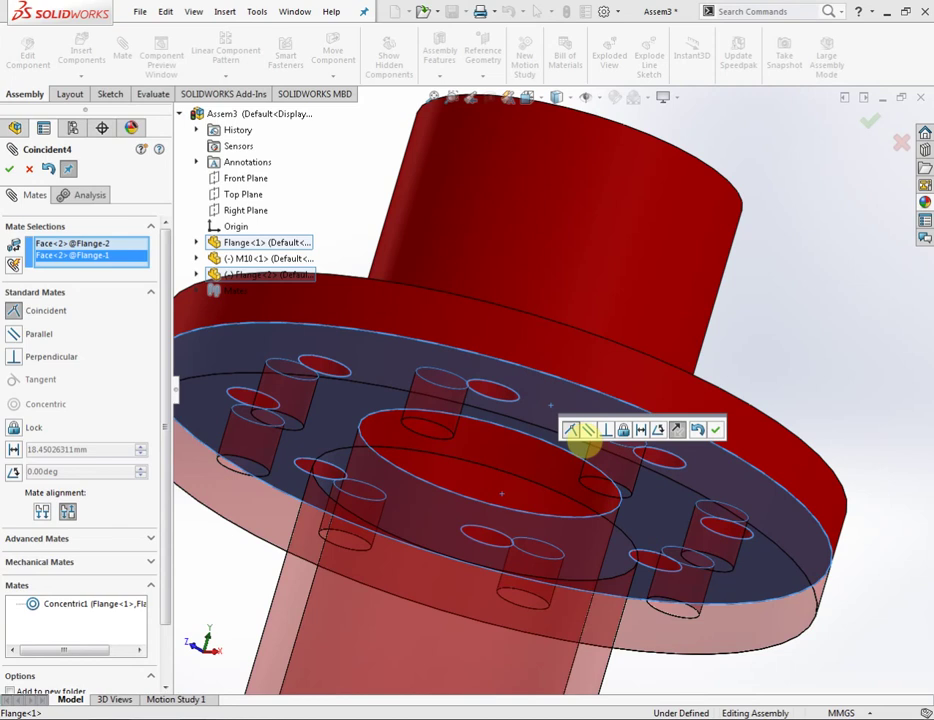
- Apply the face-to-face coincident mate and orbit the flanges to view their bolt holes
{"action": "left_click", "coordinate": [716, 429]}
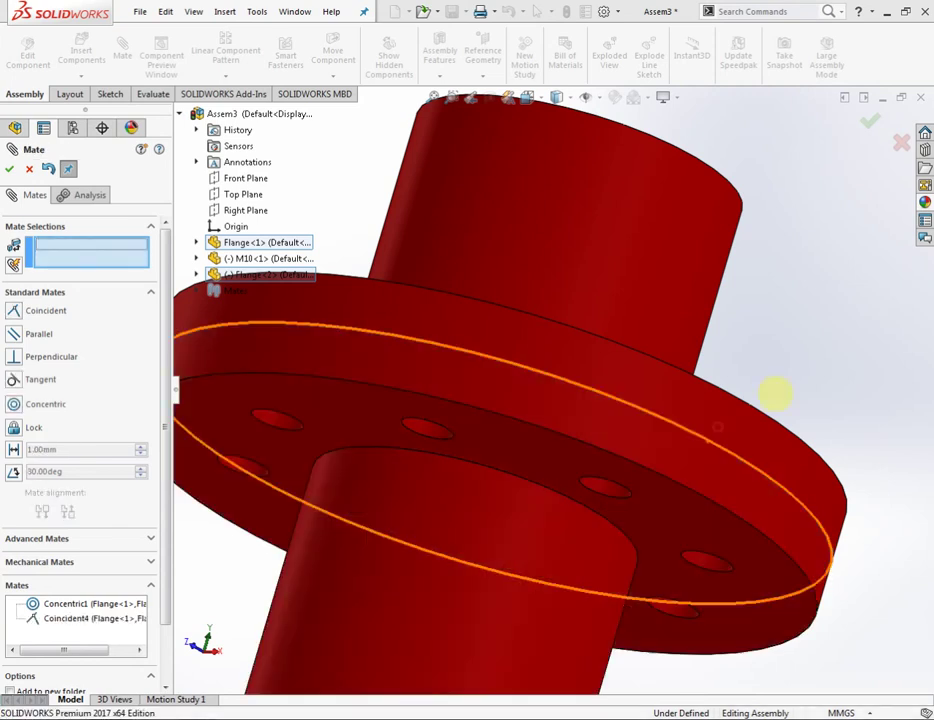
{"action": "mouse_move", "coordinate": [790, 365]}
{"action": "middle_mouse_down"}
{"action": "mouse_move", "coordinate": [799, 236]}
{"action": "mouse_move", "coordinate": [565, 418]}
{"action": "mouse_move", "coordinate": [626, 432]}
{"action": "middle_mouse_up"}
{"action": "scroll", "coordinate": [517, 438], "scroll_direction": "down", "scroll_amount": 4}
{"action": "scroll", "coordinate": [505, 436], "scroll_direction": "down", "scroll_amount": 2}
- Add a Concentric2 mate aligning a bolt hole on each flange, then zoom to fit
{"action": "left_click", "coordinate": [402, 463]}
{"action": "left_click", "coordinate": [443, 414]}
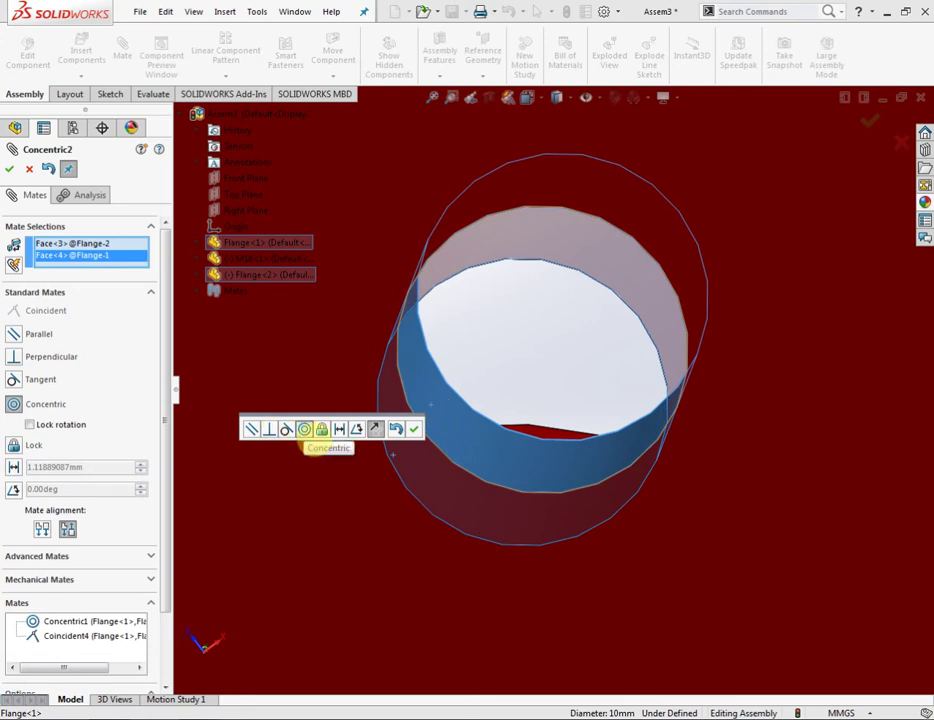
{"action": "left_click", "coordinate": [414, 429]}
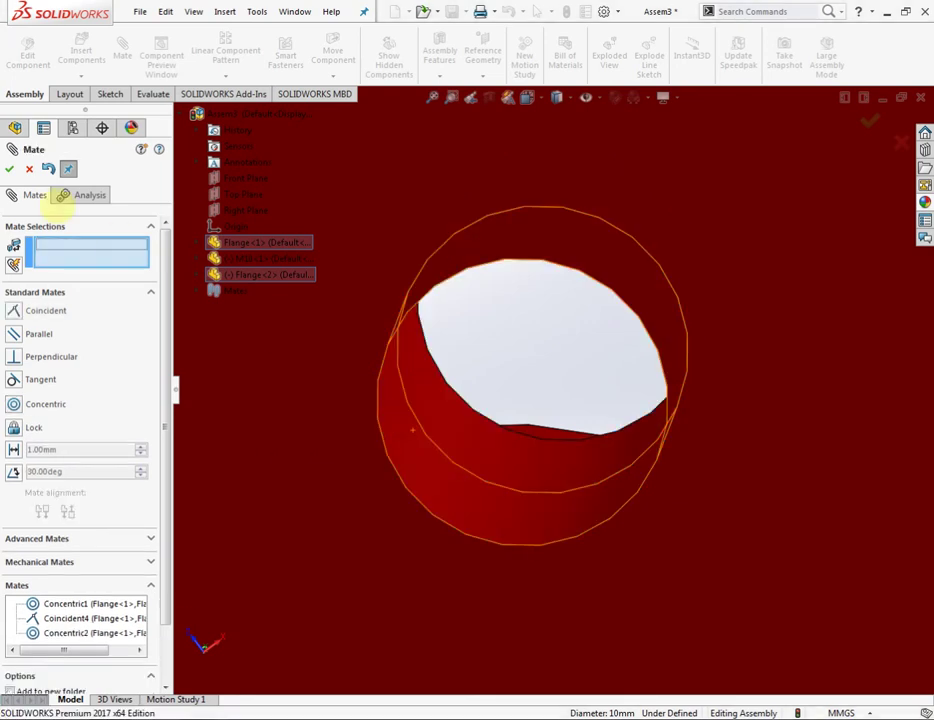
{"action": "left_click", "coordinate": [11, 168]}
{"action": "key", "text": "f"}
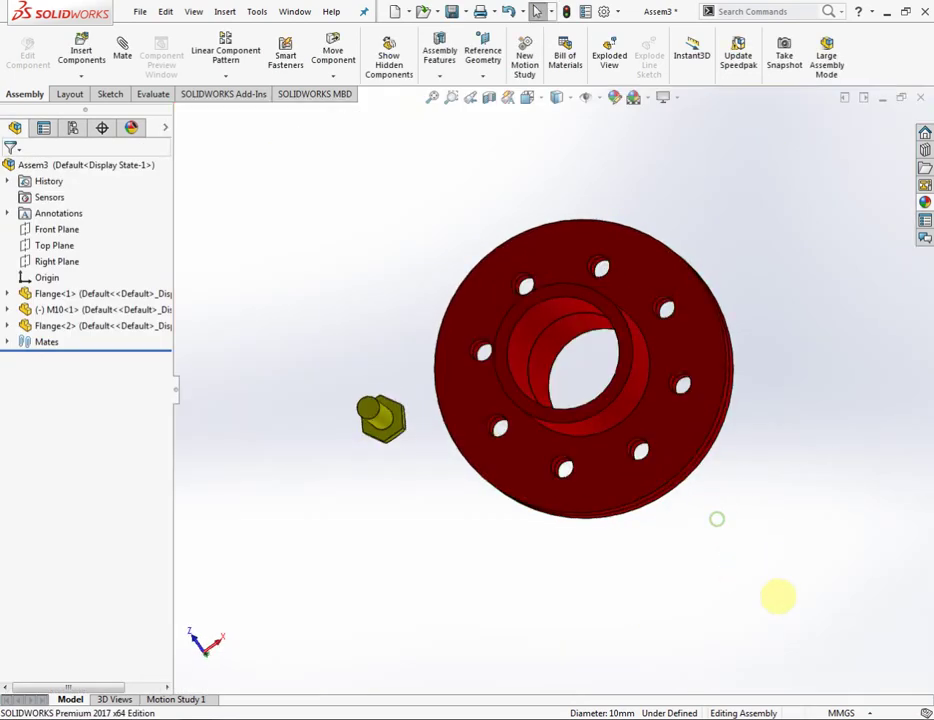
- Orbit to view the flange top and drag the M10 bolt down beside the flanges
{"action": "middle_click_drag", "start_coordinate": [747, 304], "coordinate": [744, 488]}
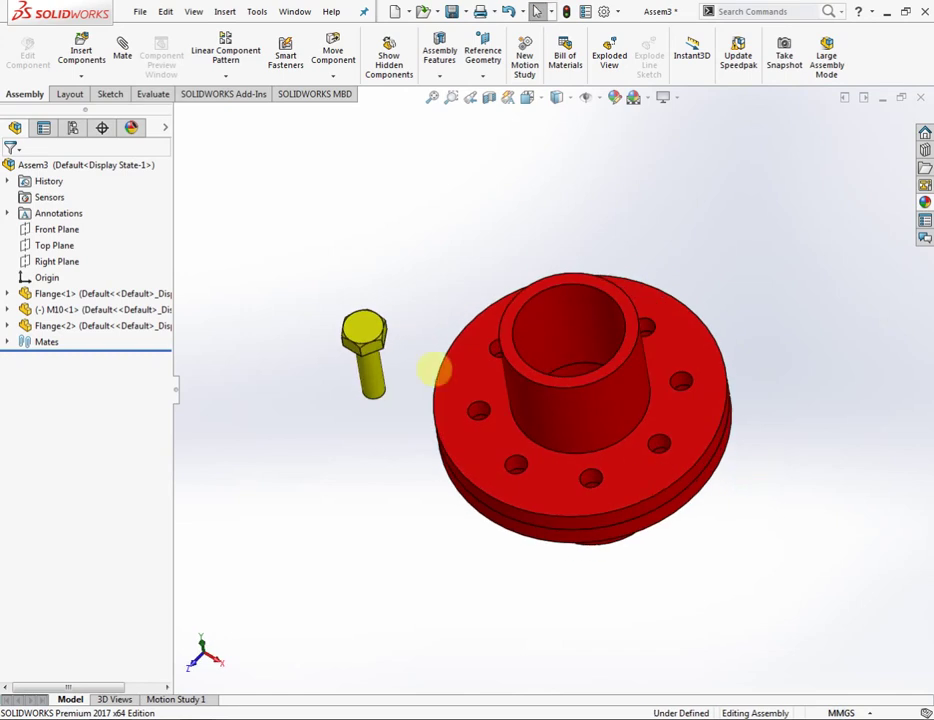
{"action": "middle_click_drag", "start_coordinate": [360, 352], "coordinate": [497, 411]}
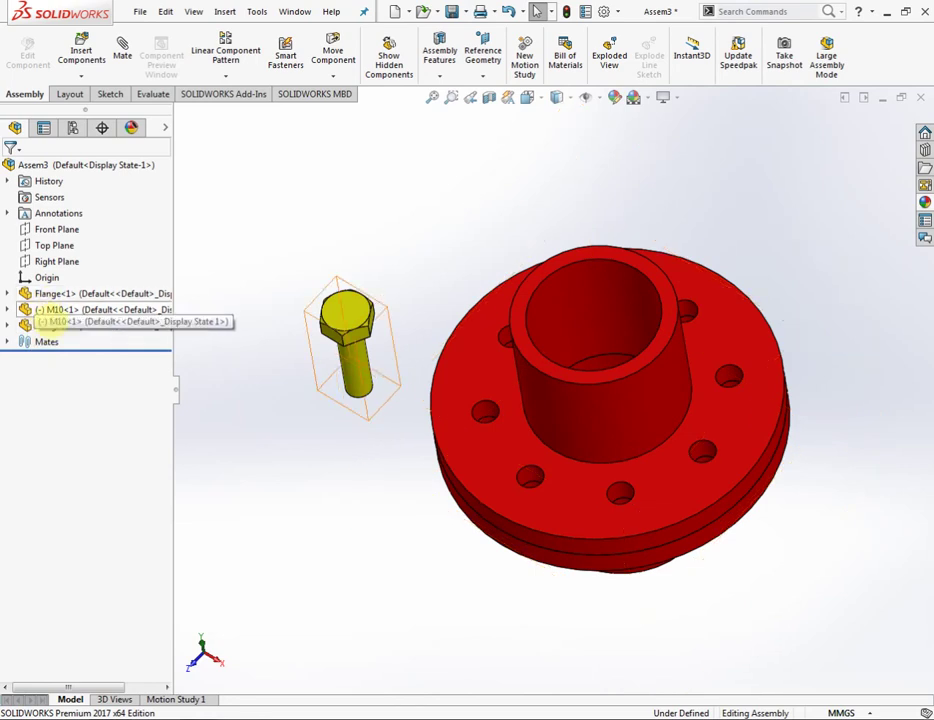
{"action": "left_click_drag", "start_coordinate": [340, 320], "coordinate": [372, 460]}
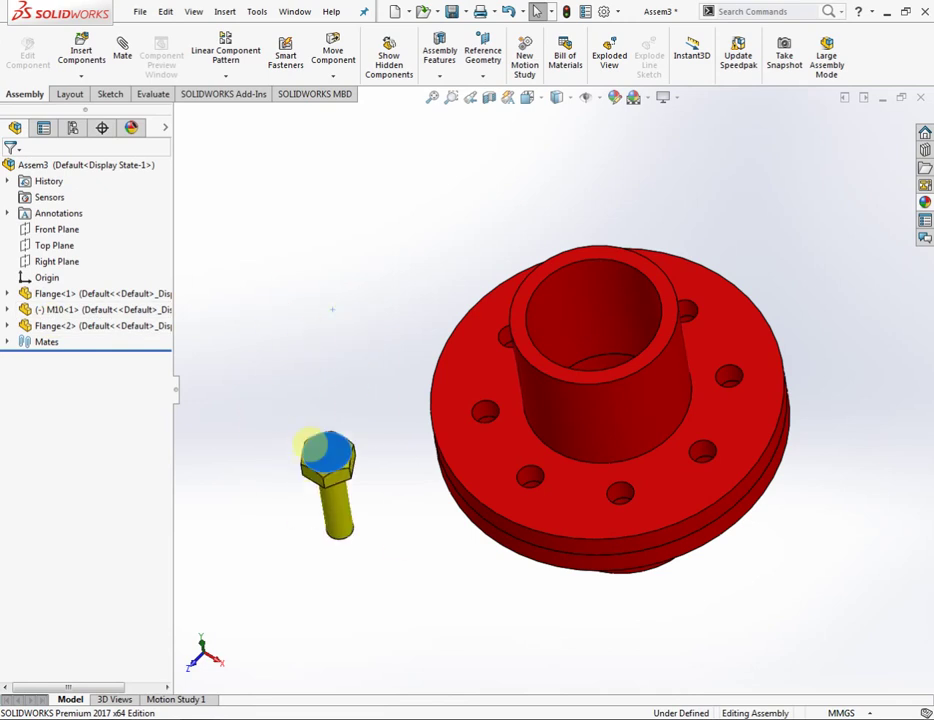
{"action": "scroll", "coordinate": [480, 430], "scroll_direction": "down", "scroll_amount": 5}
{"action": "scroll", "coordinate": [515, 400], "scroll_direction": "up", "scroll_amount": 4}
{"action": "scroll", "coordinate": [460, 420], "scroll_direction": "down", "scroll_amount": 1}
{"action": "scroll", "coordinate": [550, 400], "scroll_direction": "down", "scroll_amount": 1}
{"action": "left_click", "coordinate": [358, 452]}
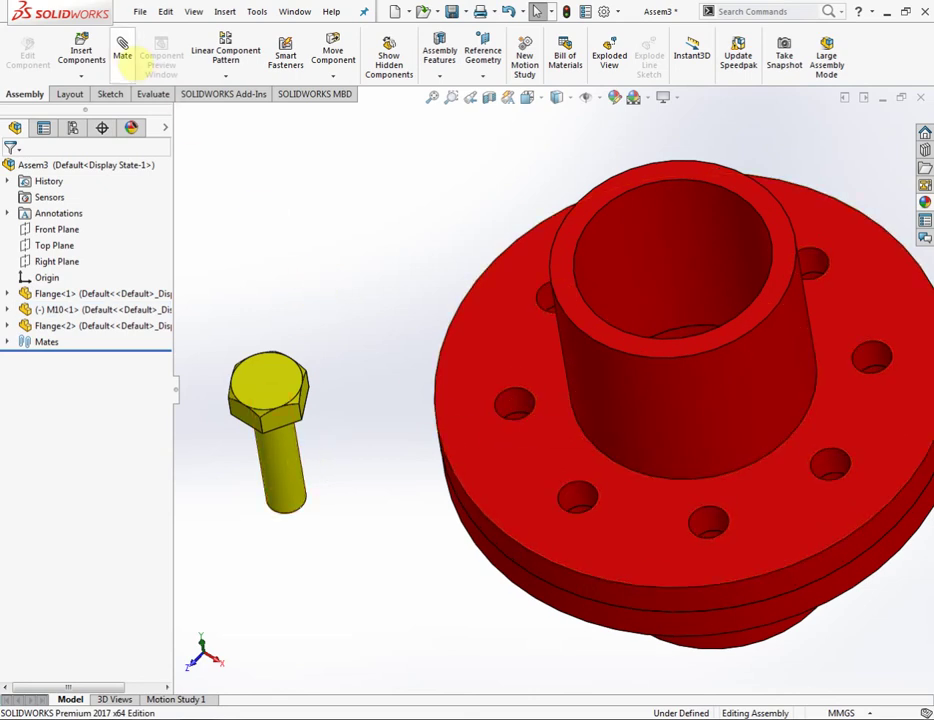
- Add a Concentric3 mate centring the M10 bolt's shank in a flange bolt hole
{"action": "left_click", "coordinate": [122, 48]}
{"action": "left_click", "coordinate": [289, 456]}
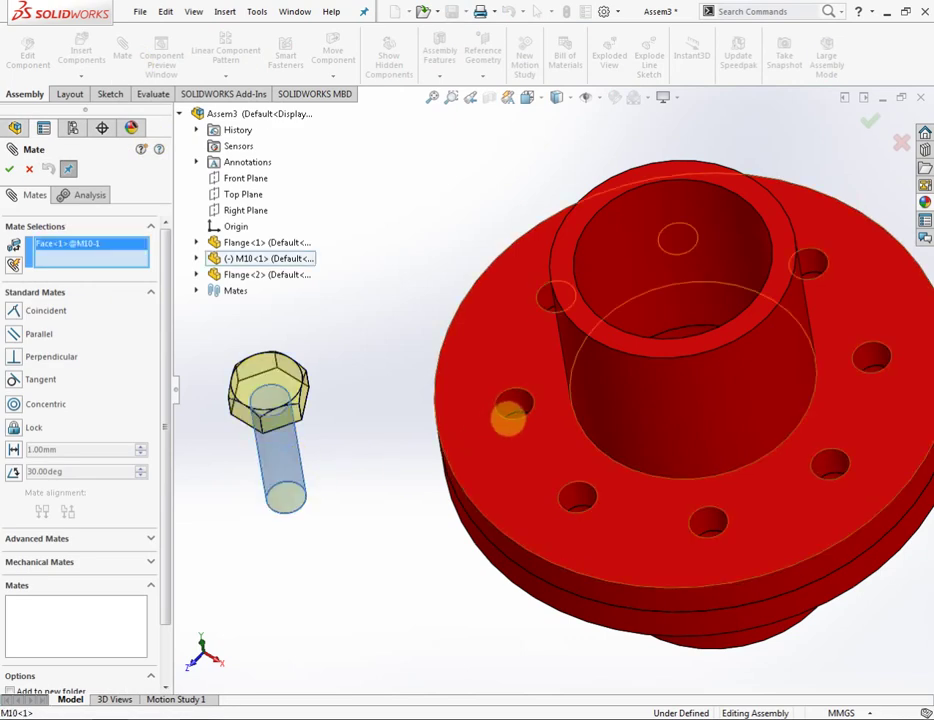
{"action": "left_click", "coordinate": [519, 408]}
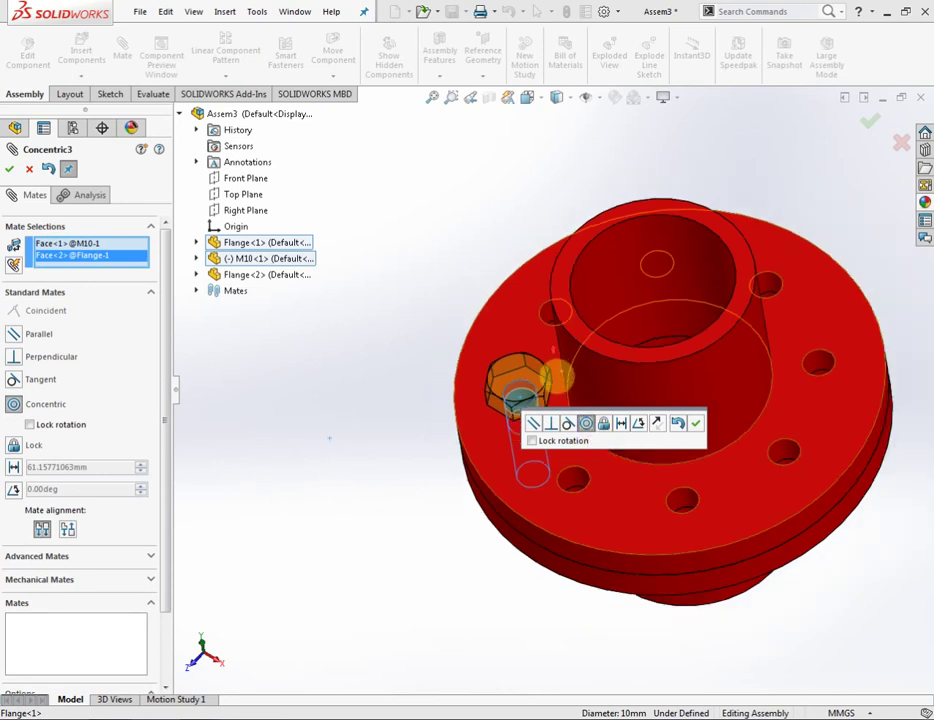
{"action": "scroll", "coordinate": [558, 378], "scroll_direction": "down", "scroll_amount": 2}
{"action": "scroll", "coordinate": [548, 399], "scroll_direction": "down", "scroll_amount": 2}
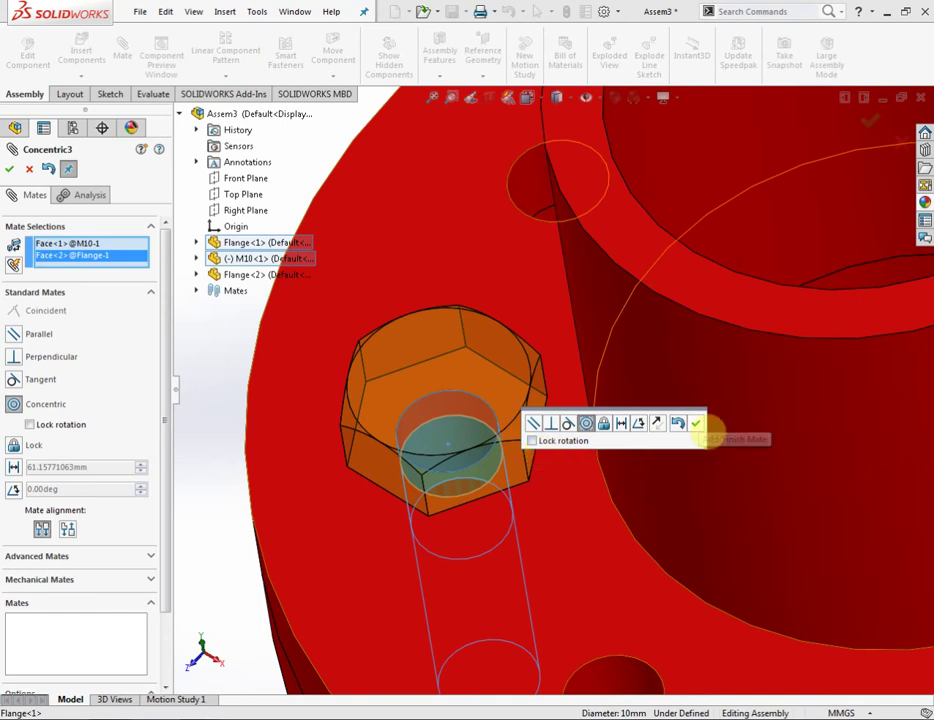
{"action": "left_click", "coordinate": [700, 426]}
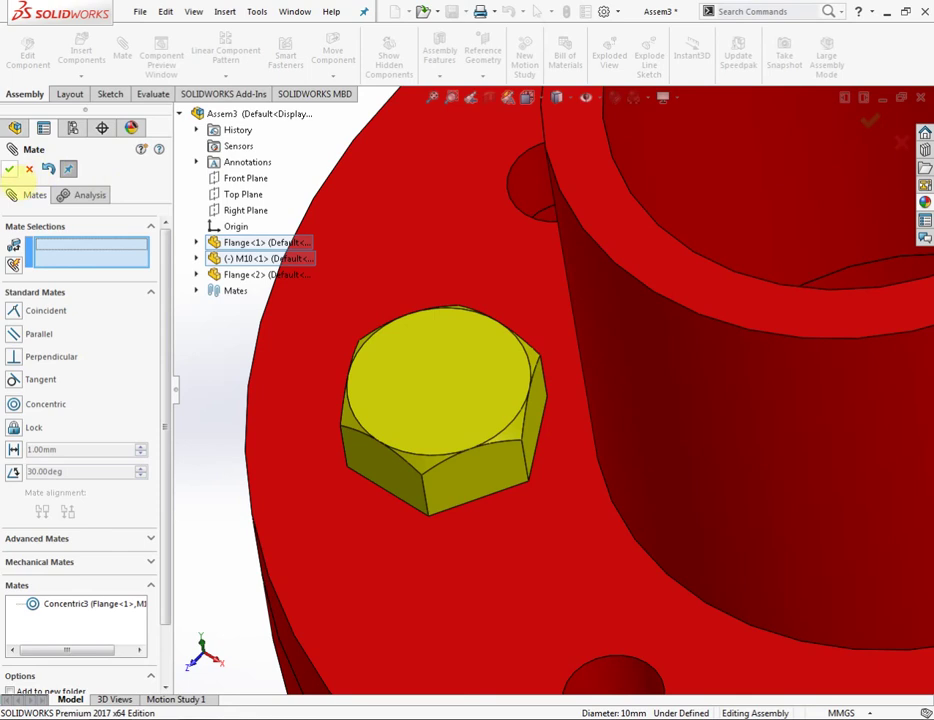
- Drag the M10 bolt back up out of the flange hole along its axis
{"action": "left_click", "coordinate": [9, 169]}
{"action": "left_click_drag", "start_coordinate": [495, 475], "coordinate": [480, 468]}
{"action": "left_click_drag", "start_coordinate": [436, 527], "coordinate": [392, 317]}
{"action": "left_click", "coordinate": [242, 228]}
- Add a Coincident5 mate seating the bolt head's underside on the upper flange's face
{"action": "left_click", "coordinate": [120, 70]}
{"action": "left_click", "coordinate": [356, 506]}
{"action": "left_click", "coordinate": [430, 472]}
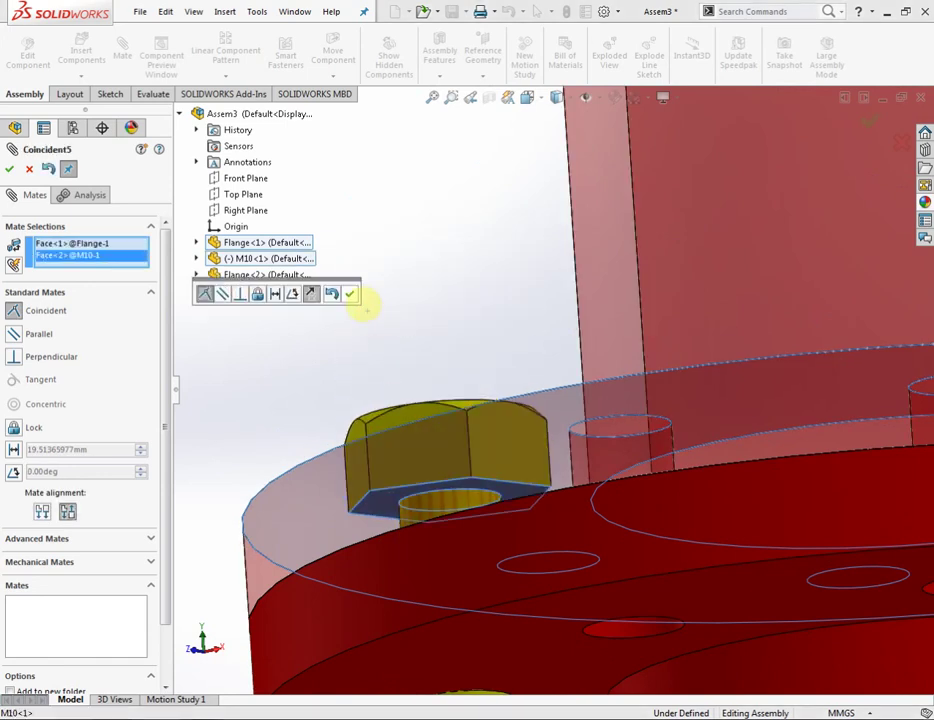
{"action": "left_click", "coordinate": [351, 293]}
{"action": "mouse_move", "coordinate": [358, 312]}
{"action": "middle_mouse_down"}
{"action": "mouse_move", "coordinate": [390, 381]}
{"action": "mouse_move", "coordinate": [367, 317]}
{"action": "mouse_move", "coordinate": [449, 367]}
{"action": "middle_mouse_up"}
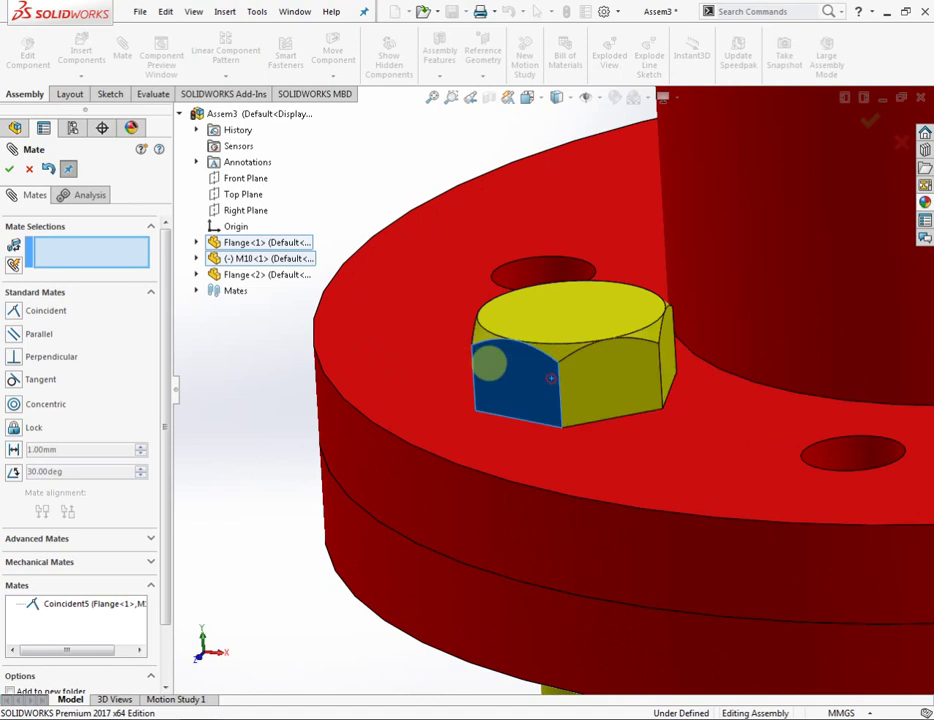
{"action": "middle_click_drag", "start_coordinate": [552, 308], "coordinate": [654, 439]}
{"action": "right_click_drag", "start_coordinate": [467, 359], "coordinate": [562, 444]}
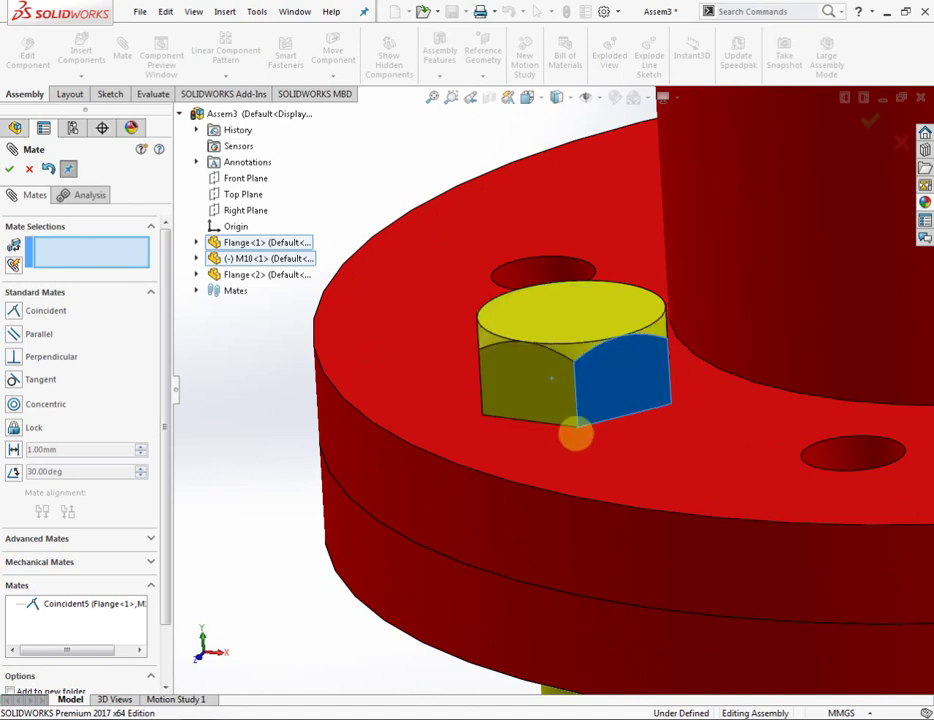
{"action": "right_click", "coordinate": [562, 444]}
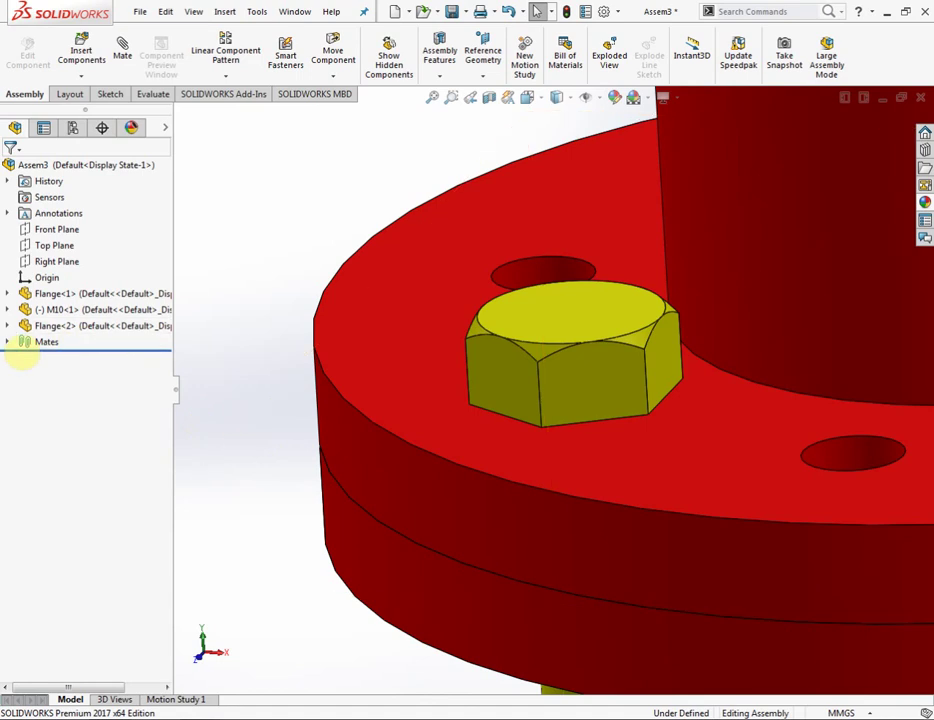
- Edit the Concentric3 mate to enable Lock rotation so the bolt can no longer spin
{"action": "left_click", "coordinate": [7, 341]}
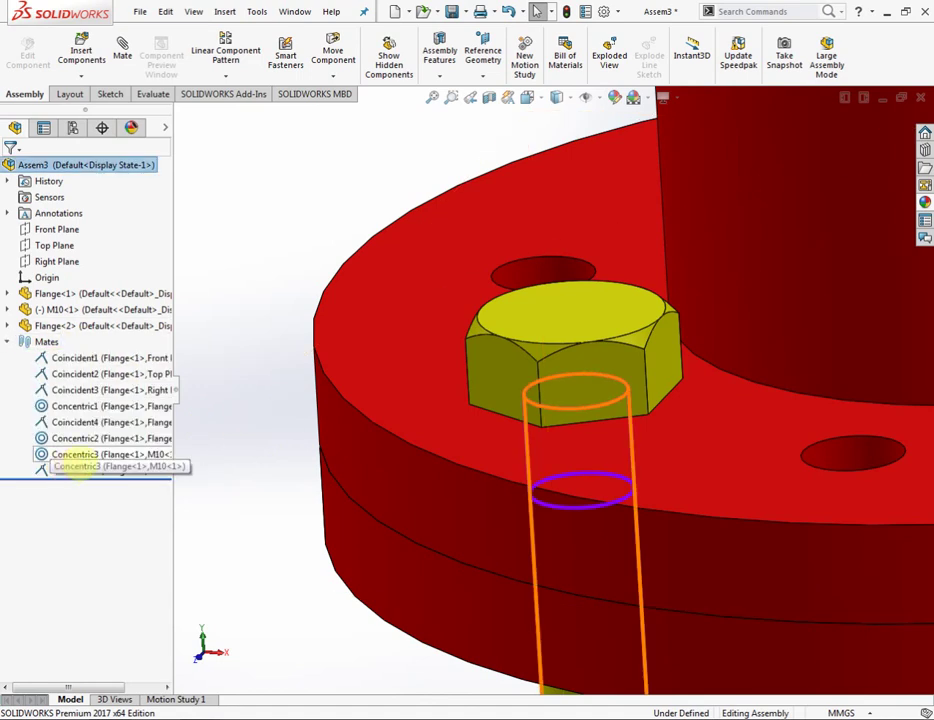
{"action": "left_click", "coordinate": [88, 468]}
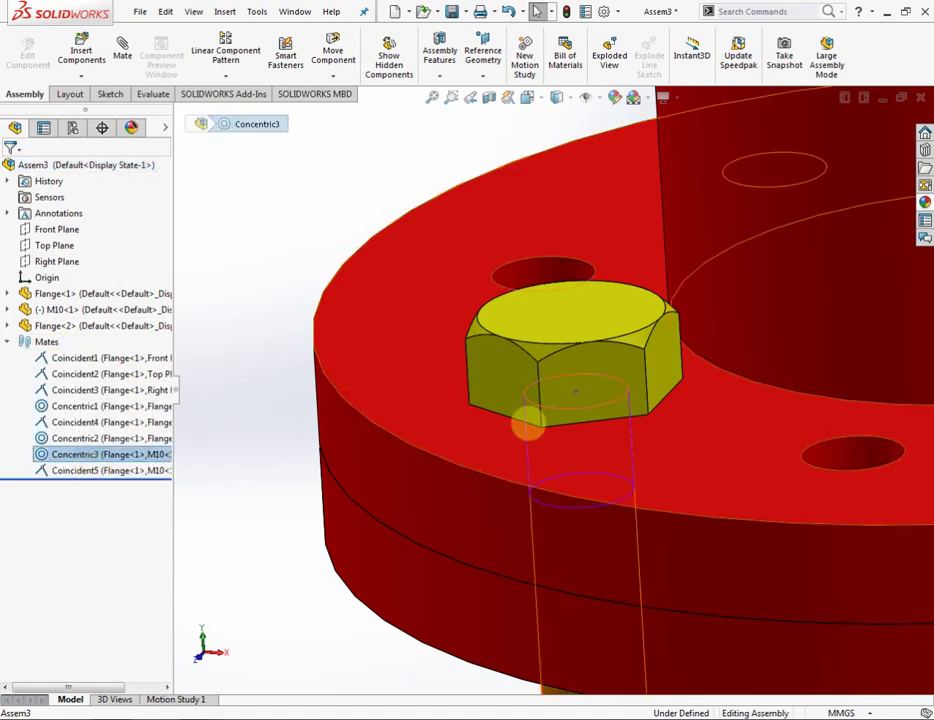
{"action": "right_click", "coordinate": [63, 453]}
{"action": "left_click", "coordinate": [78, 410]}
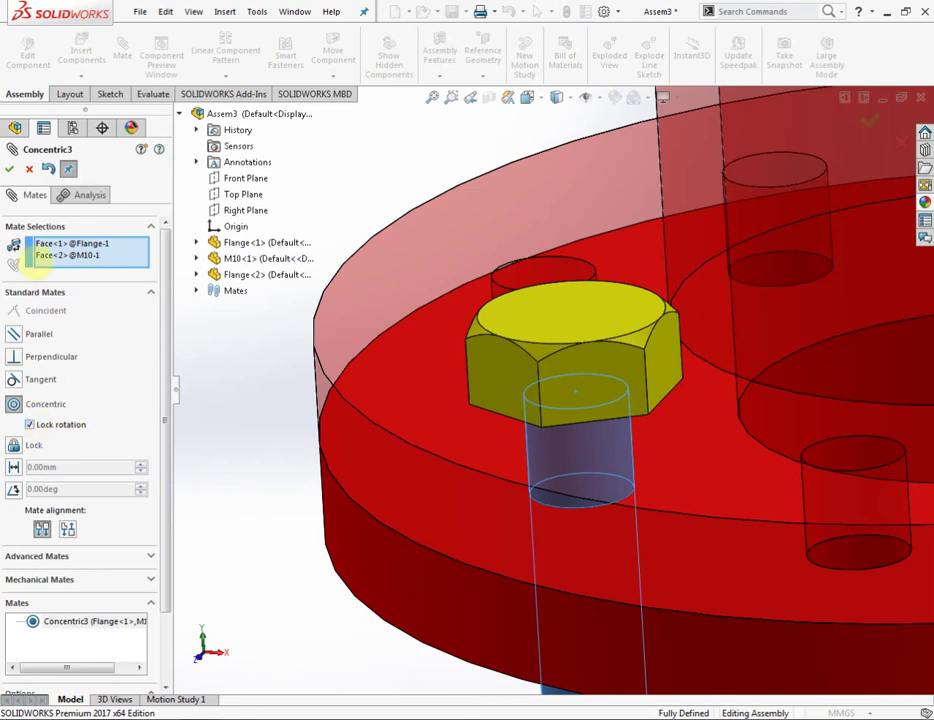
{"action": "left_click", "coordinate": [9, 168]}
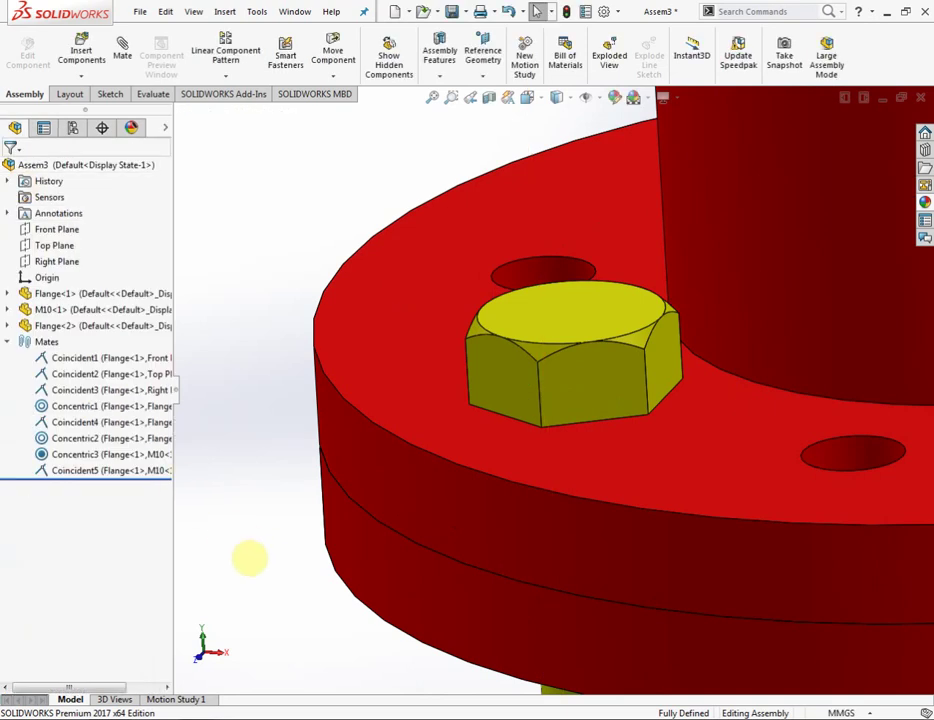
{"action": "left_click", "coordinate": [84, 458]}
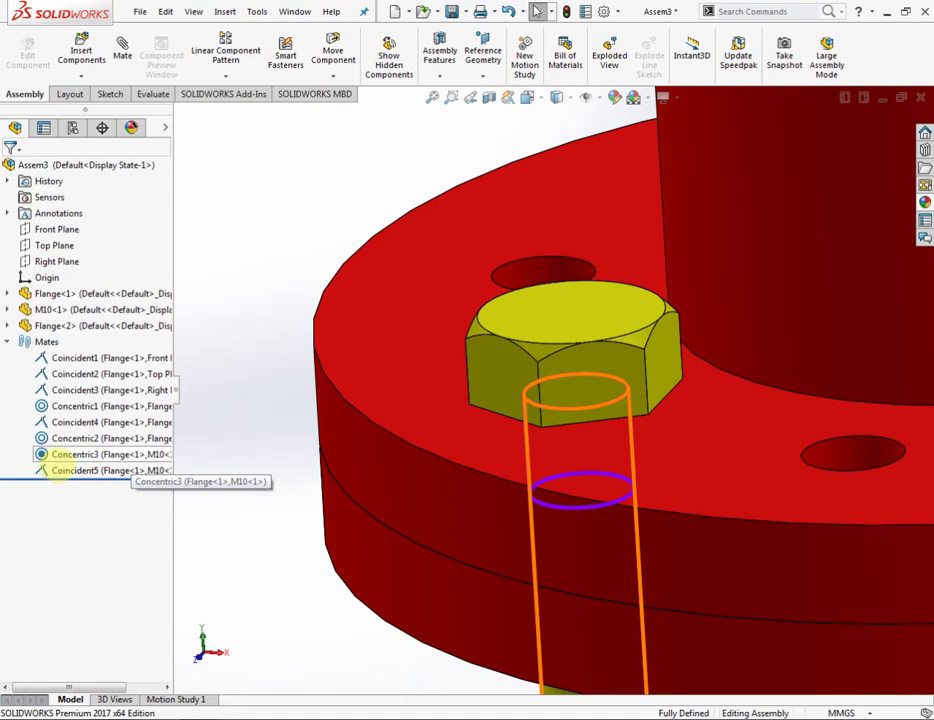
{"action": "left_click_drag", "start_coordinate": [52, 482], "coordinate": [100, 584]}
{"action": "middle_click_drag", "start_coordinate": [233, 538], "coordinate": [312, 516]}
{"action": "scroll", "coordinate": [540, 446], "scroll_direction": "up", "scroll_amount": 3}
{"action": "scroll", "coordinate": [596, 407], "scroll_direction": "down", "scroll_amount": 3}
{"action": "scroll", "coordinate": [521, 365], "scroll_direction": "down", "scroll_amount": 2}
{"action": "scroll", "coordinate": [496, 375], "scroll_direction": "down", "scroll_amount": 1}
{"action": "scroll", "coordinate": [495, 373], "scroll_direction": "up", "scroll_amount": 2}
{"action": "left_click", "coordinate": [481, 372]}
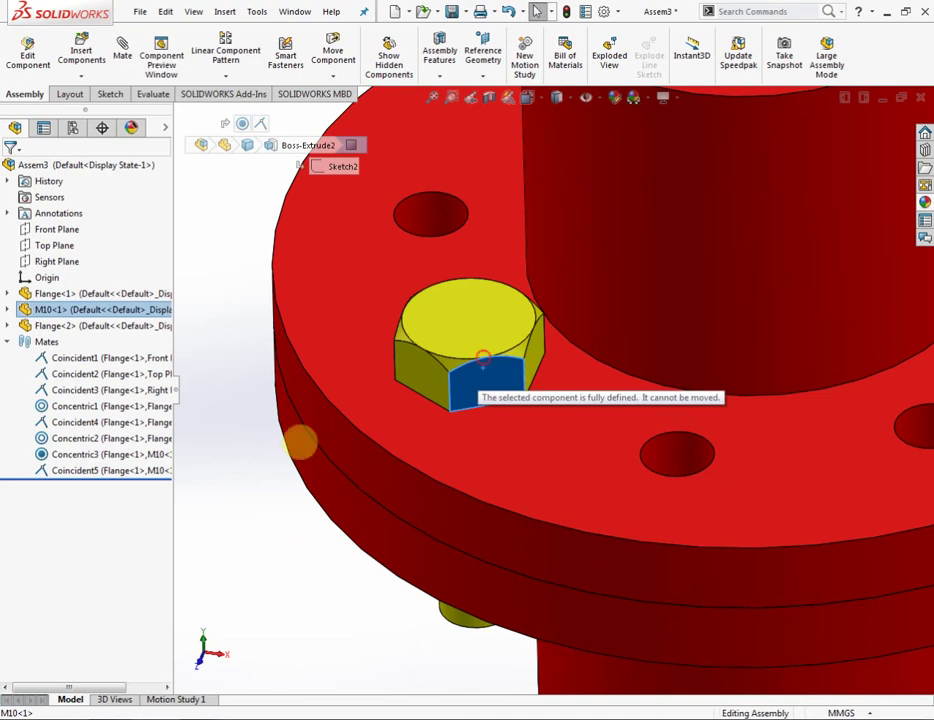
{"action": "left_click", "coordinate": [251, 466]}
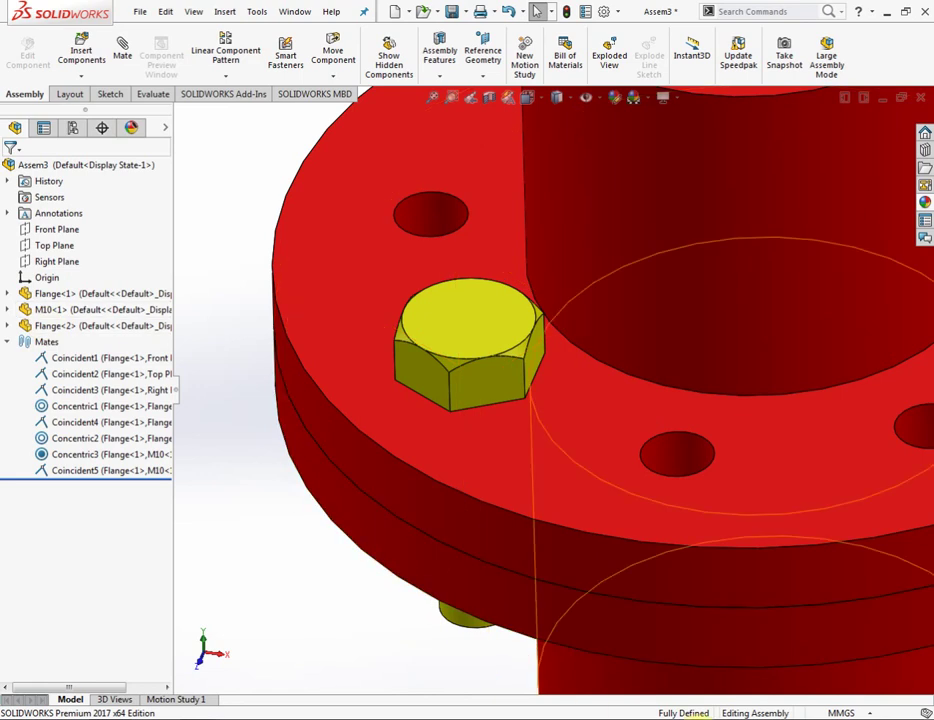
{"action": "middle_click", "coordinate": [402, 653]}
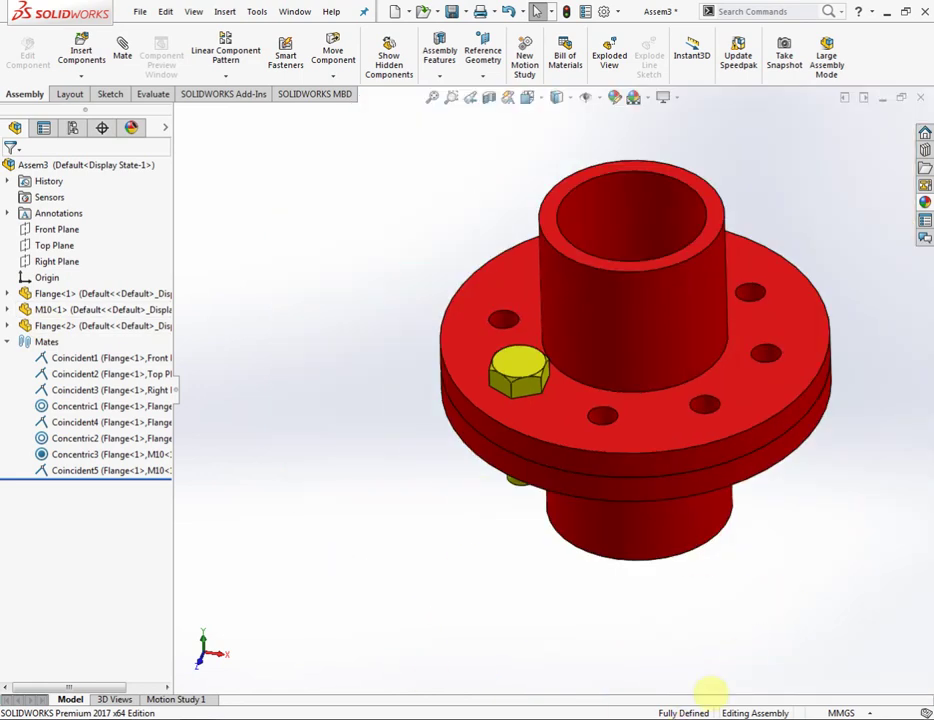